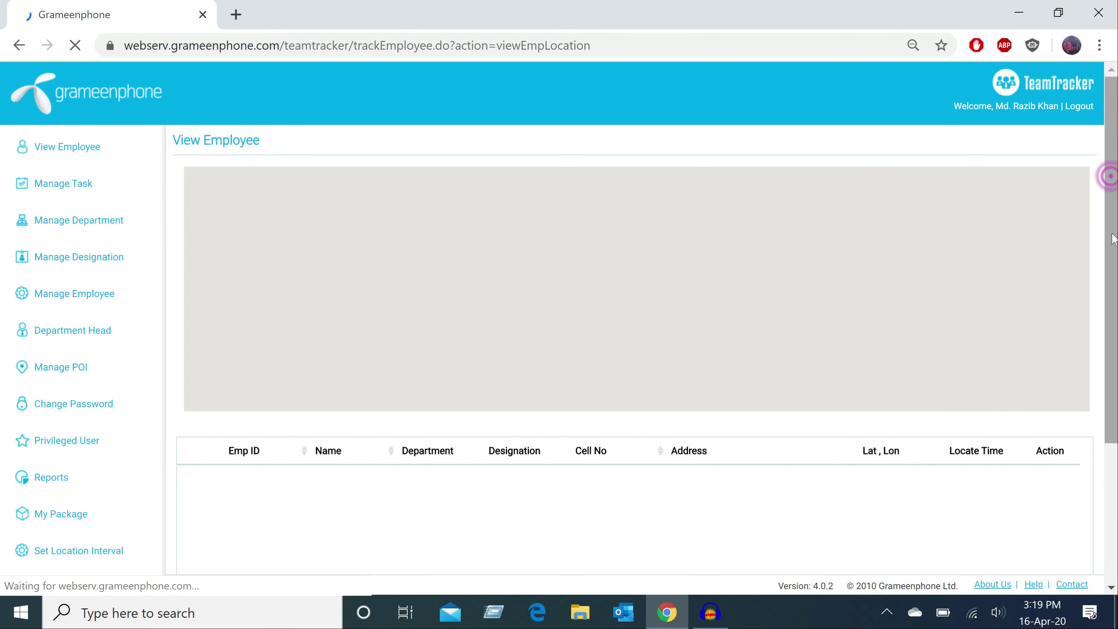
- Tick the IT Superintending Engineer's row in the employee table and select their address text
scroll(744, 380, down, 10)
scroll(743, 379, down, 20)
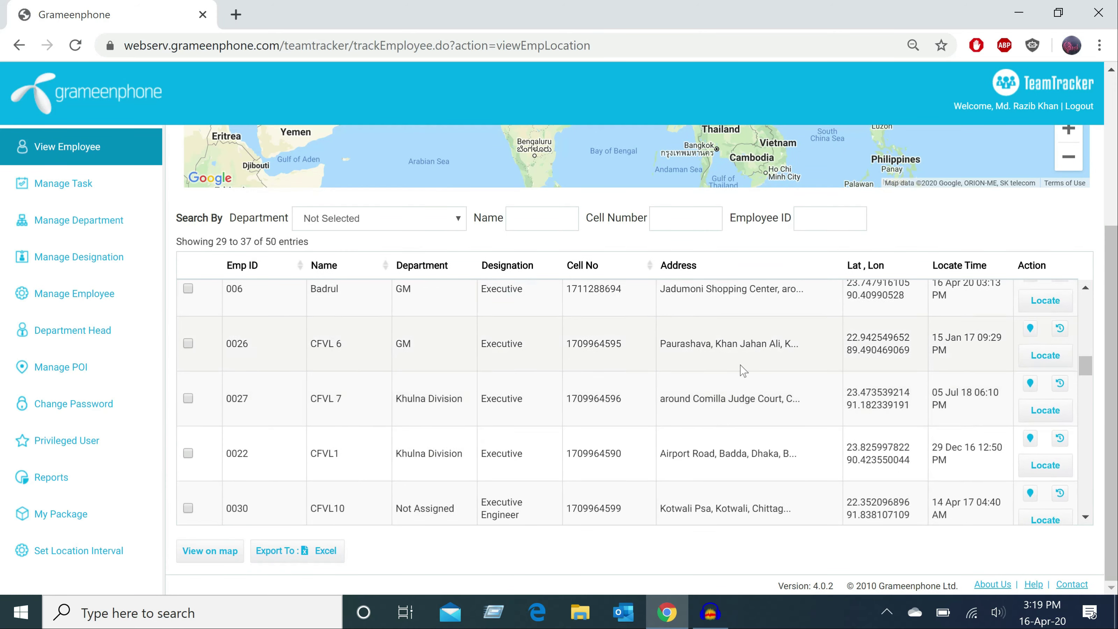
scroll(743, 370, down, 5)
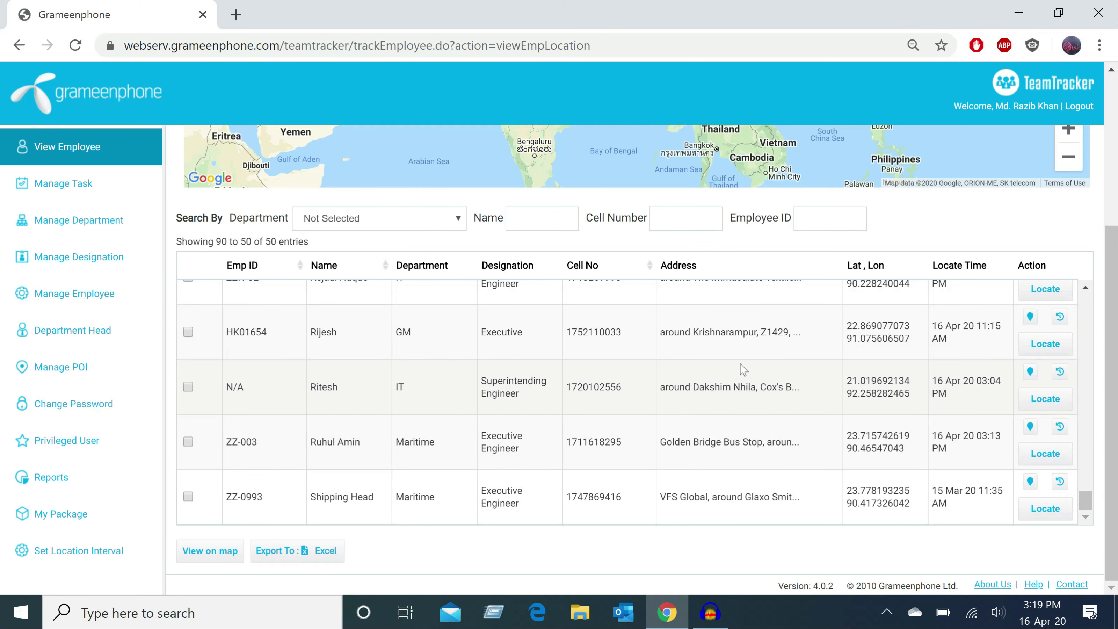
scroll(744, 370, up, 5)
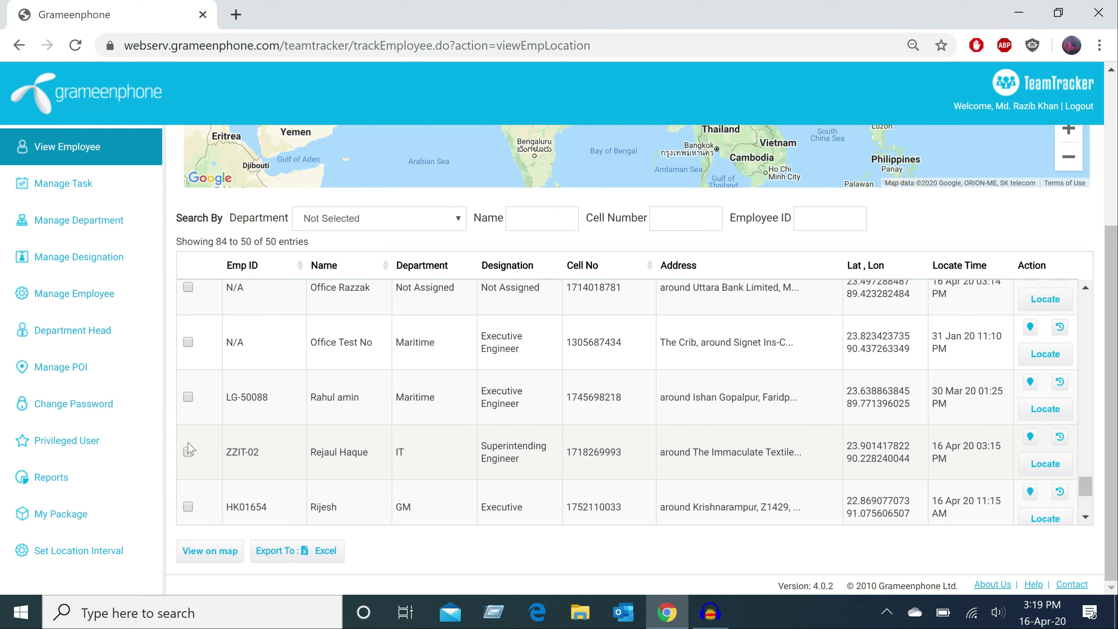
click(190, 452)
drag(666, 452, 808, 458)
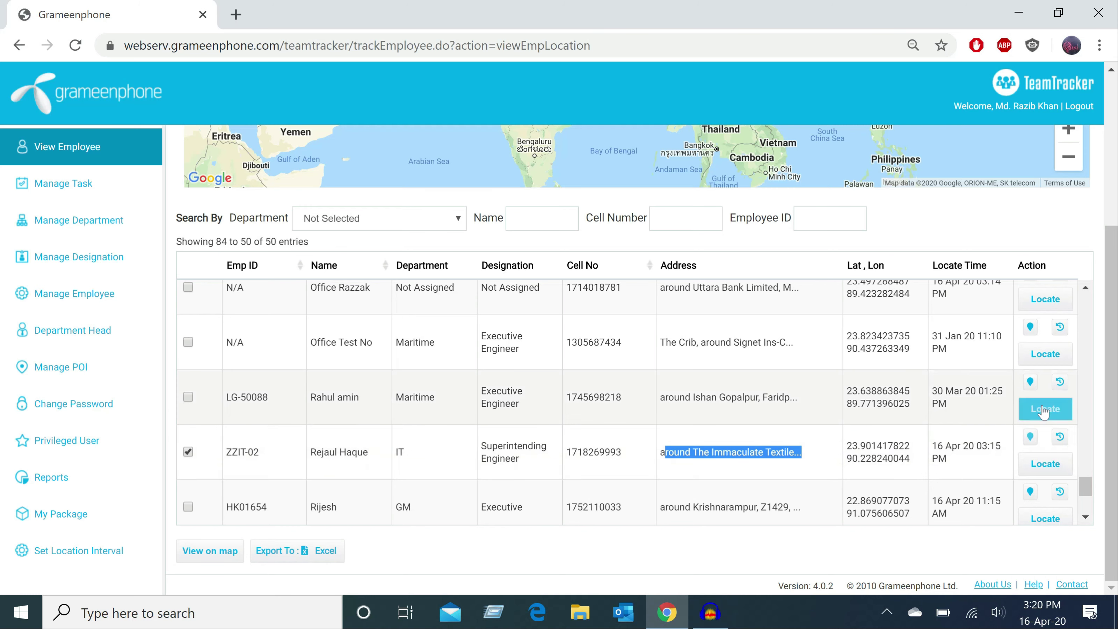
- Show the engineer's current location on the map and open the marker's info window
click(1030, 439)
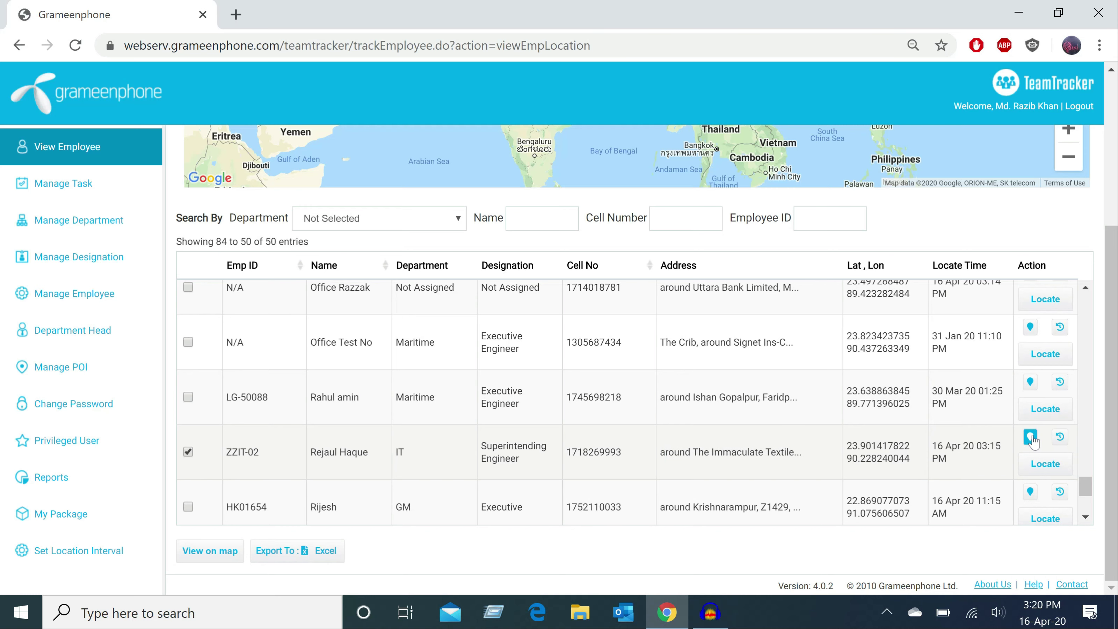
drag(1110, 345, 1109, 213)
click(636, 259)
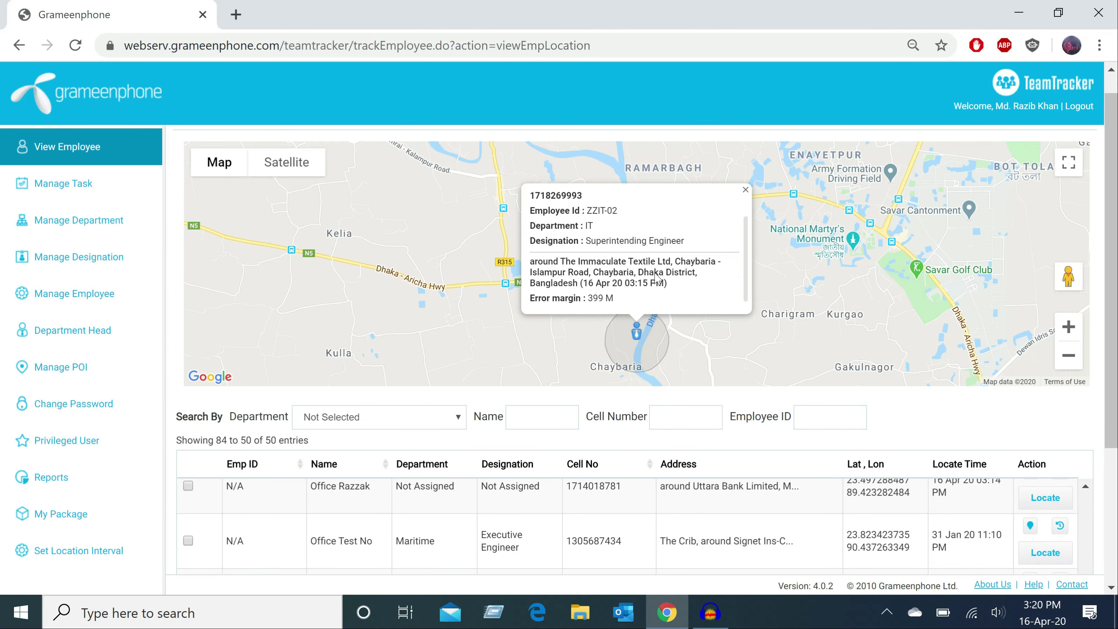
drag(1110, 321, 1110, 425)
- Open View History, highlight the 12:55 PM entry's time, and plot the route on the map
click(1057, 460)
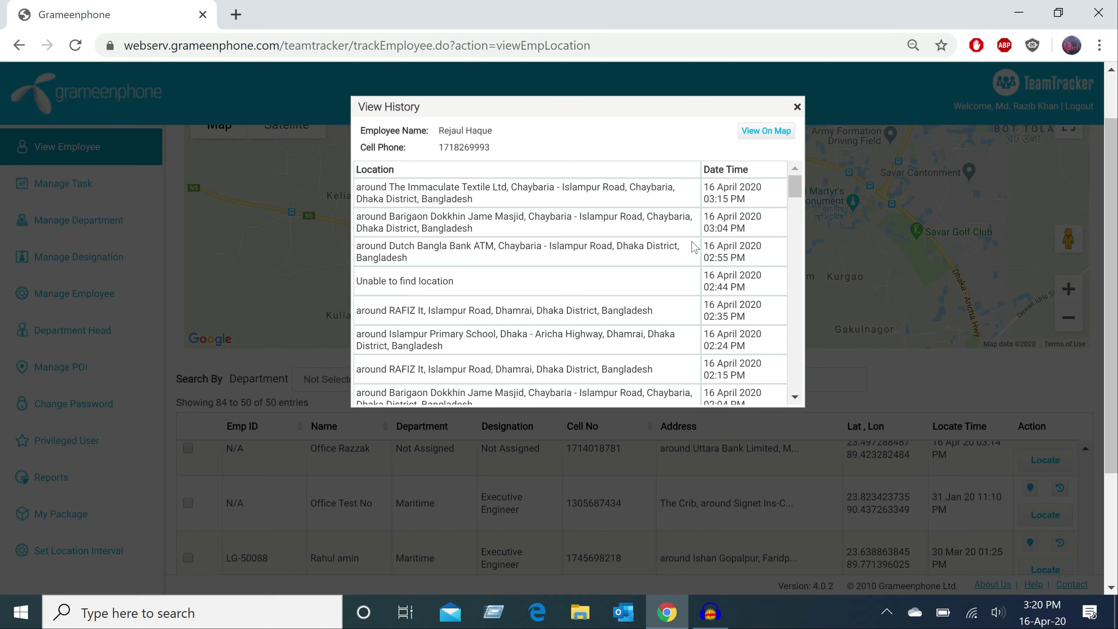
scroll(695, 247, down, 4)
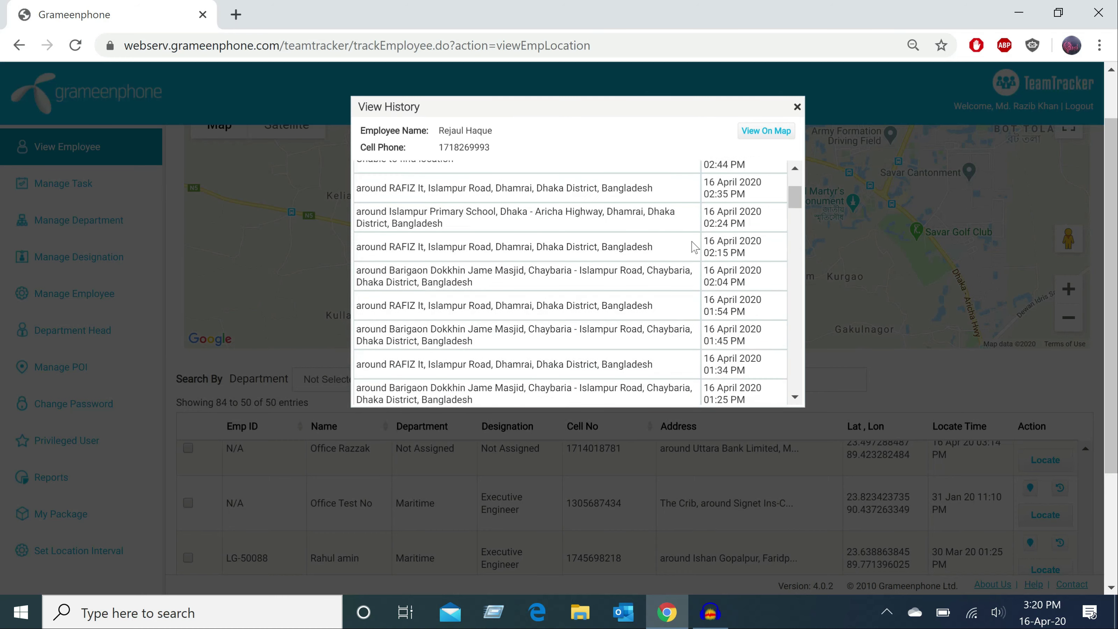
scroll(695, 247, down, 4)
drag(708, 249, 745, 260)
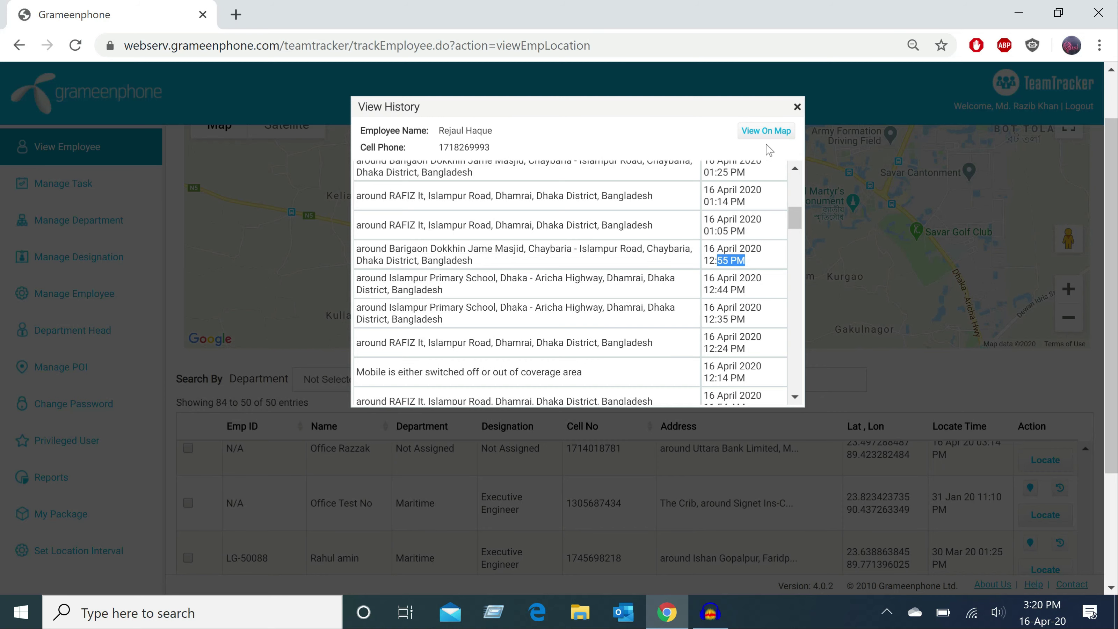
click(768, 132)
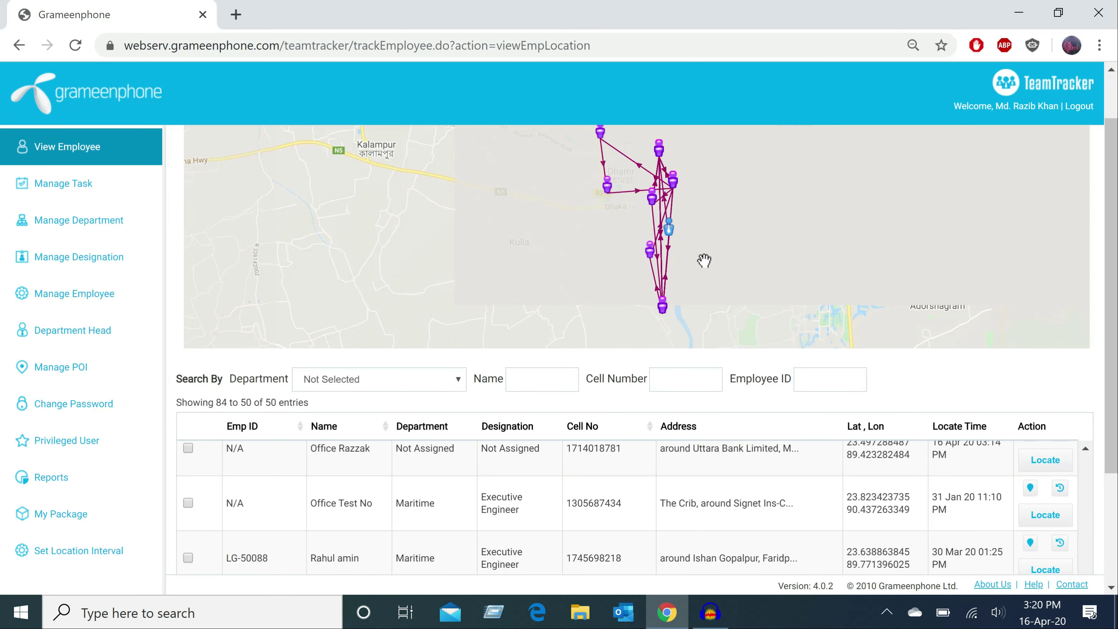
- Inspect the plotted route marker's info popup, close it, and scroll down the map page
drag(1109, 262, 1115, 211)
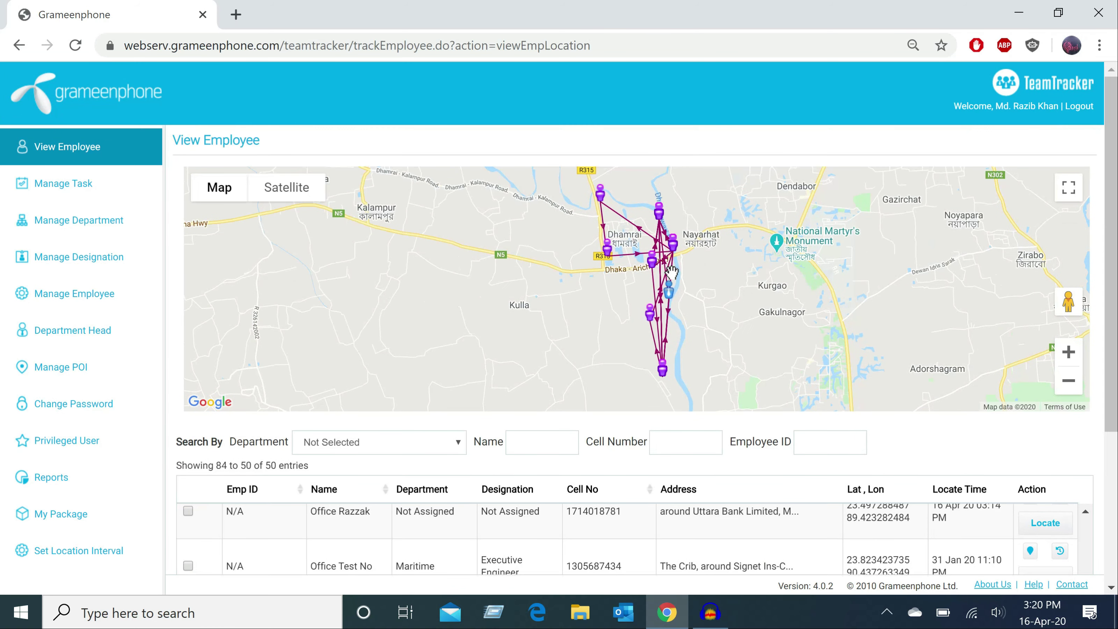
click(669, 289)
click(777, 212)
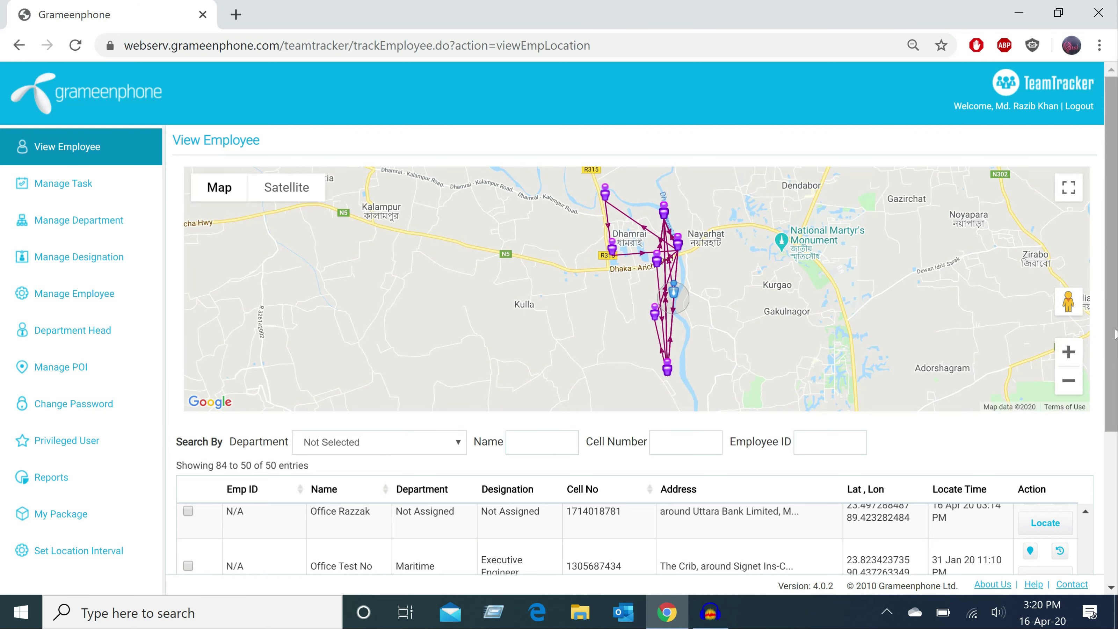
drag(1114, 333, 1113, 485)
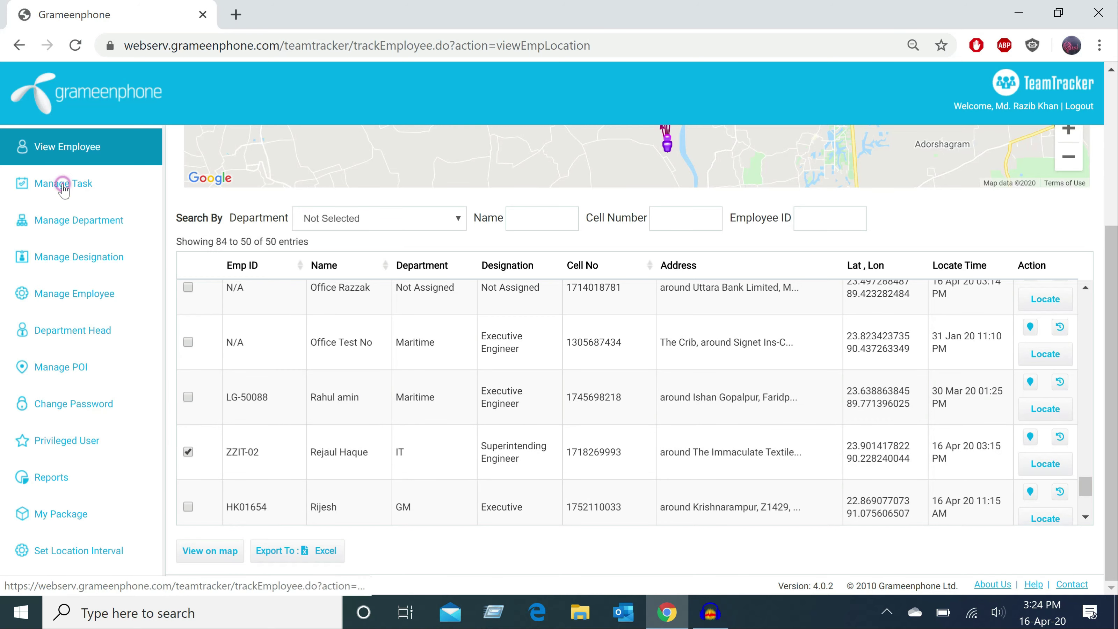
- Go to Manage Task and zoom the map three levels in toward Bangladesh
click(64, 185)
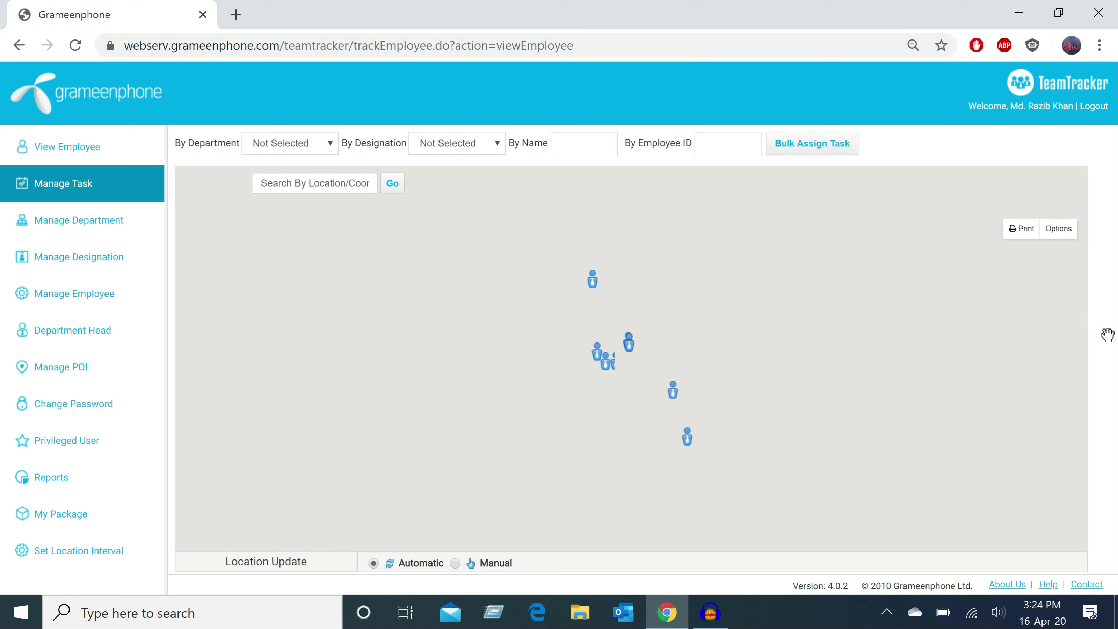
click(757, 373)
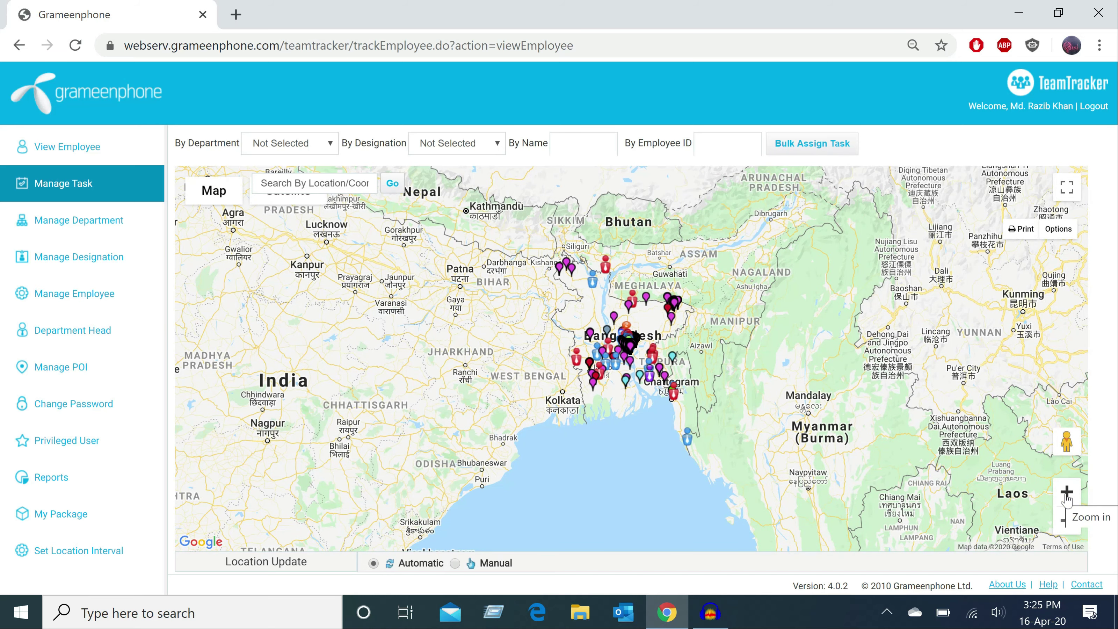
click(1066, 492)
click(1067, 492)
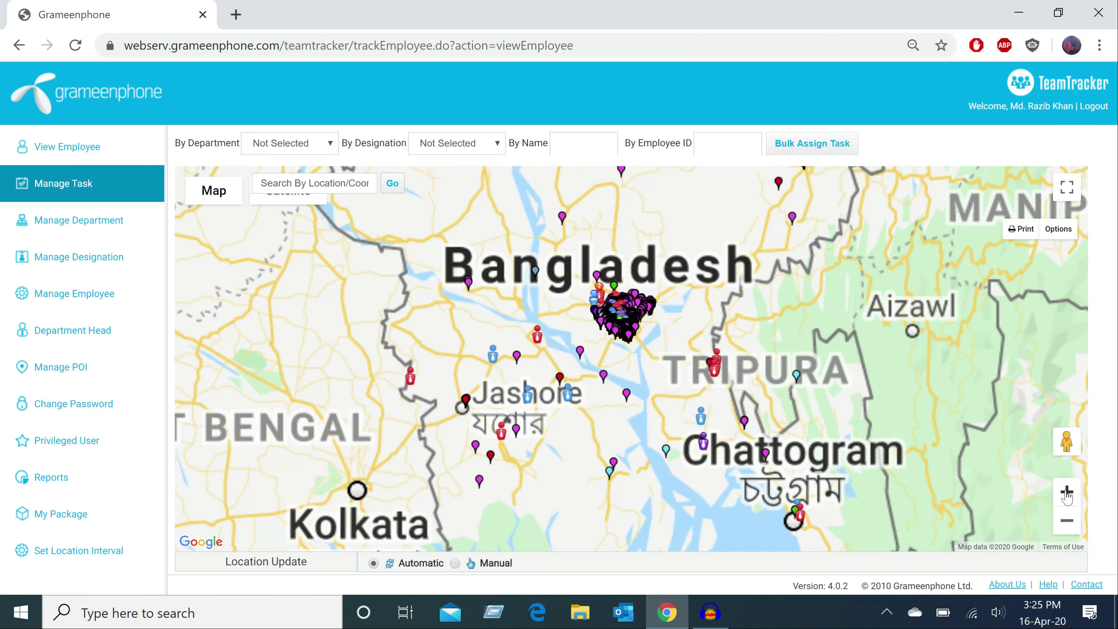
click(1067, 492)
- Open the Maritime Executive Engineer's marker details and start the Assign Task form
click(465, 430)
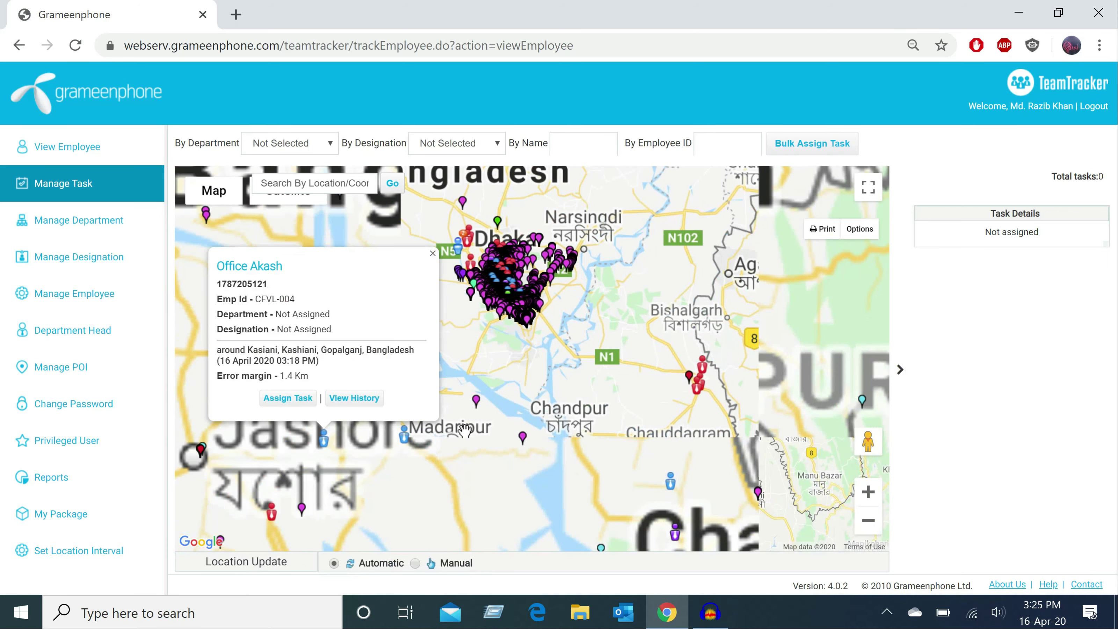
click(412, 435)
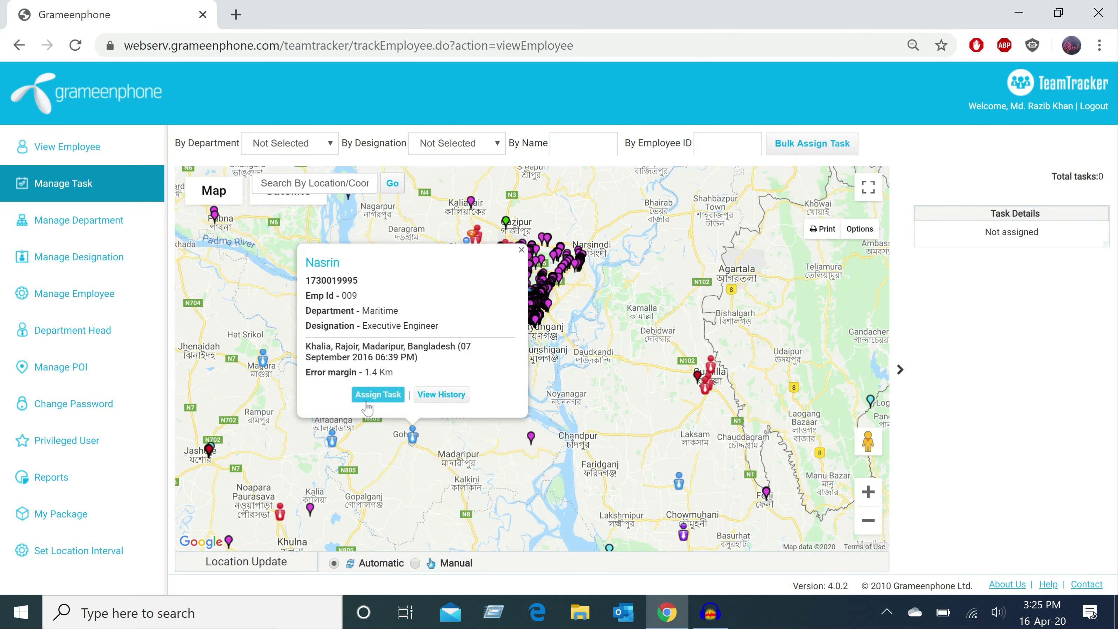
click(389, 399)
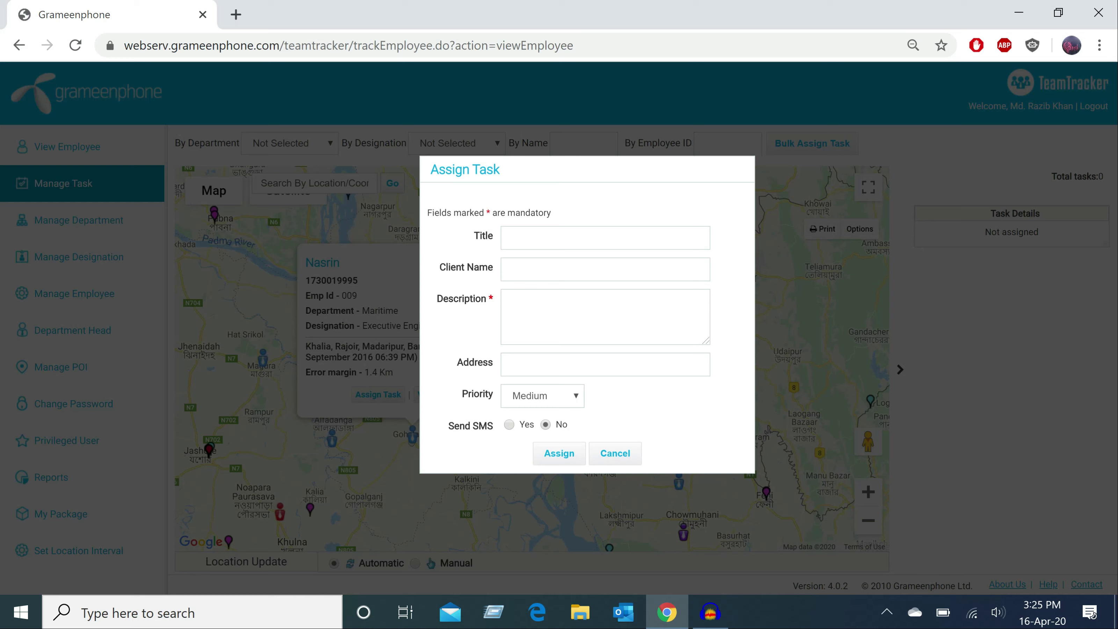
- Enter title, client 'Incepta Pharm' and description 'Please collect chq and diposite to bank'
click(522, 240)
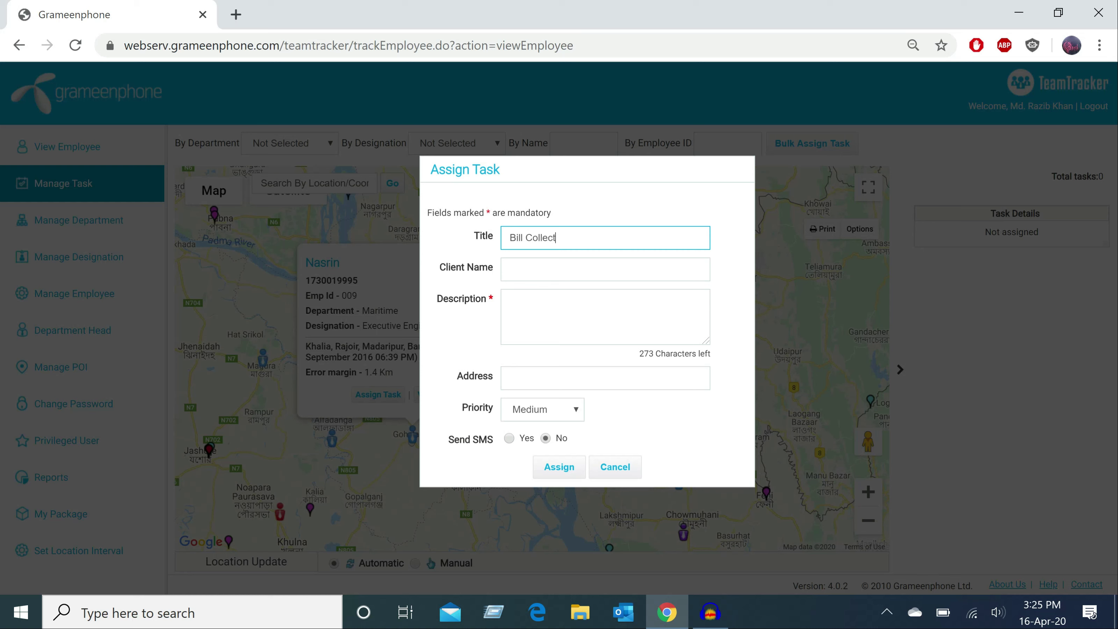
click(510, 269)
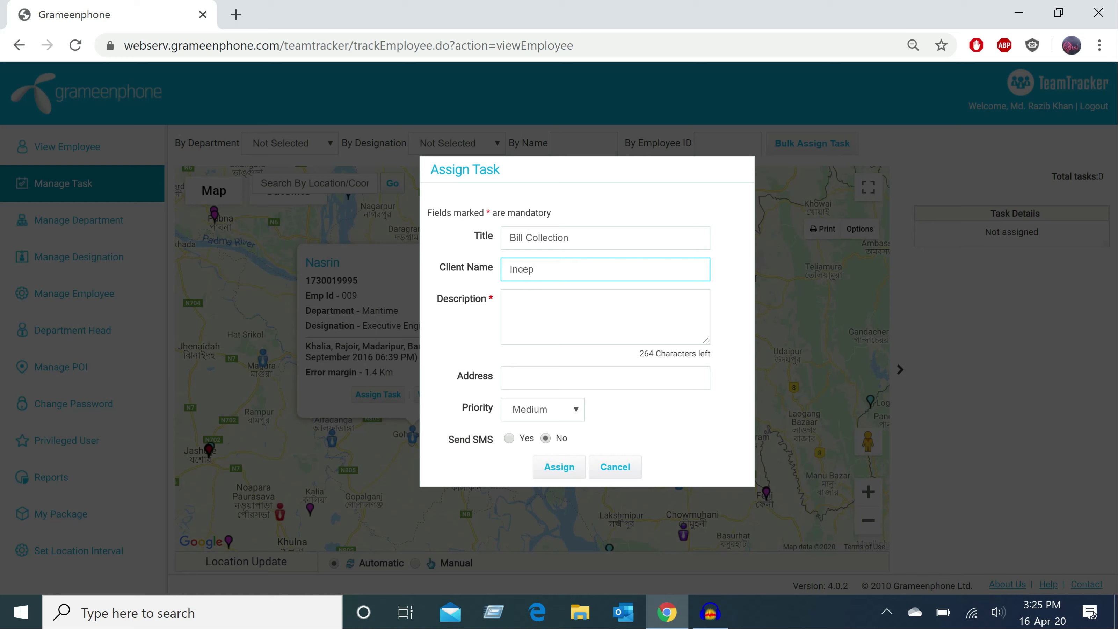
text(Incepta Pharma)
click(511, 302)
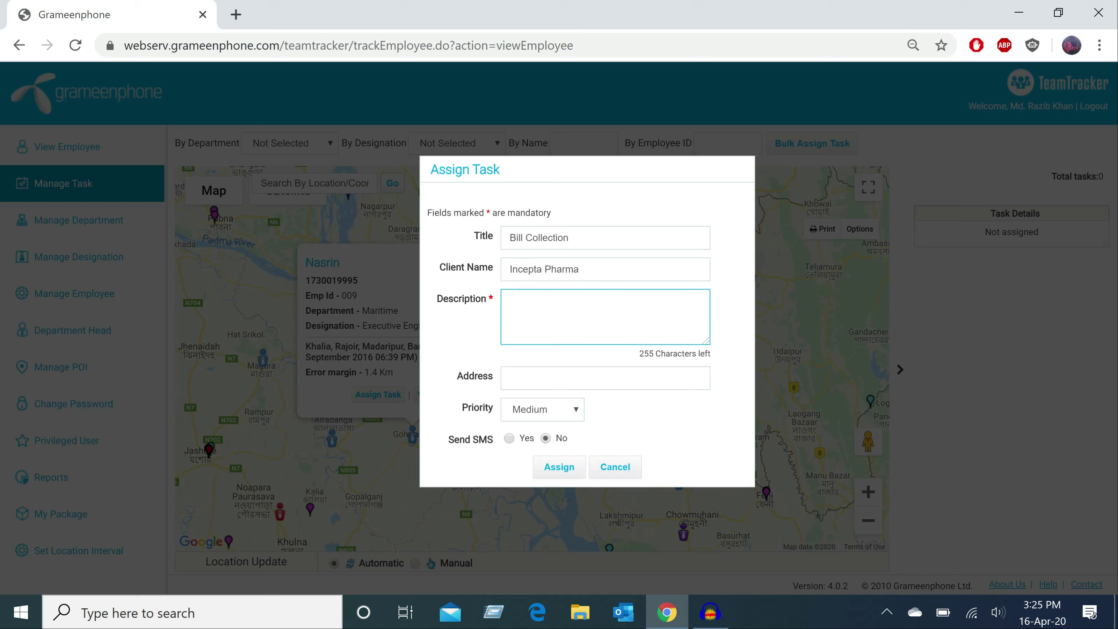
text(Please collect chq and diposi)
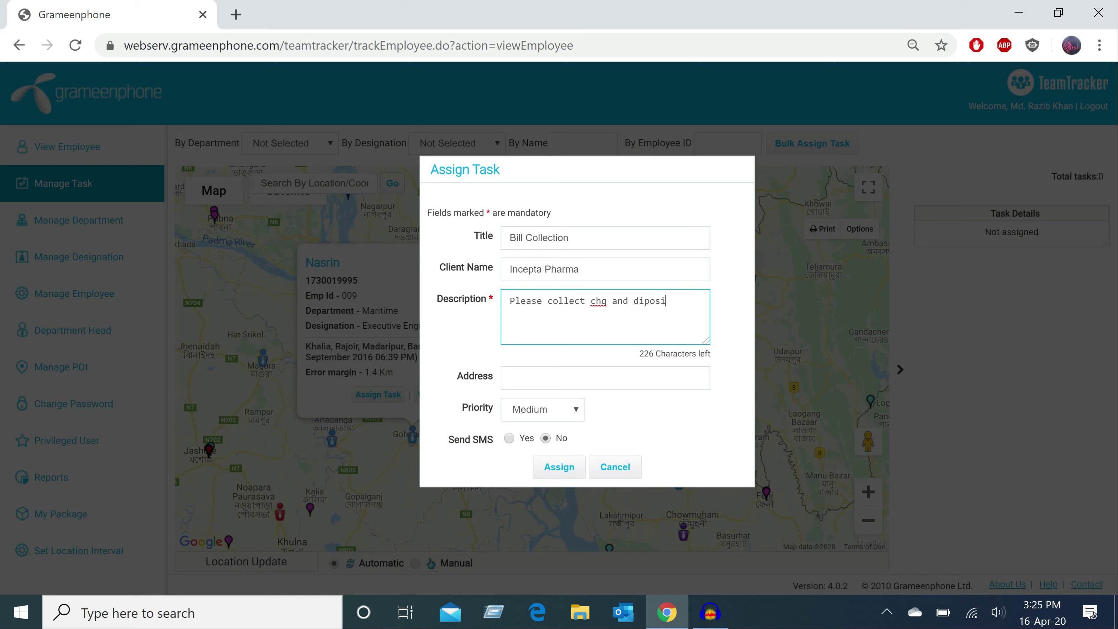
text(te to bank)
- Set address to Tejgoan, priority High, Send SMS Yes, and assign the task
click(510, 378)
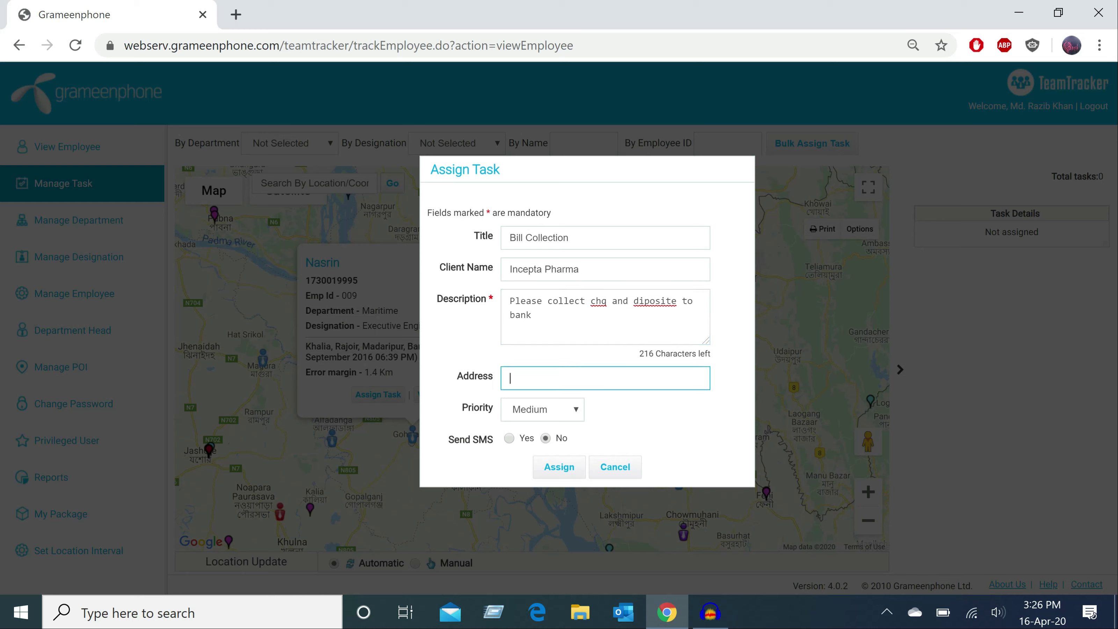
text(te)
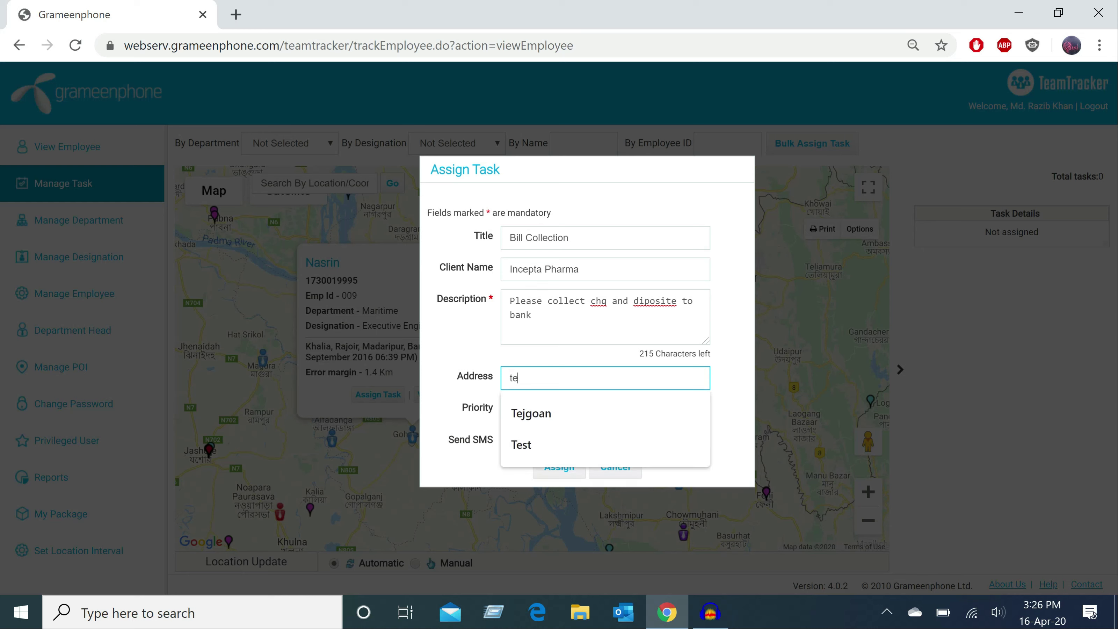
text(jg)
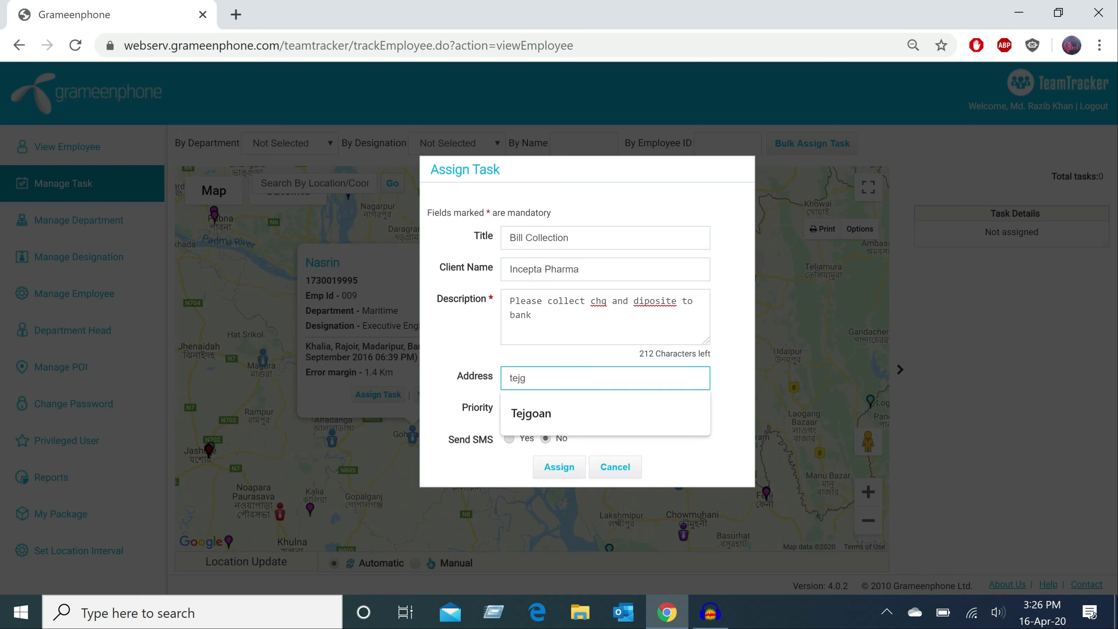
key(Down)
key(Return)
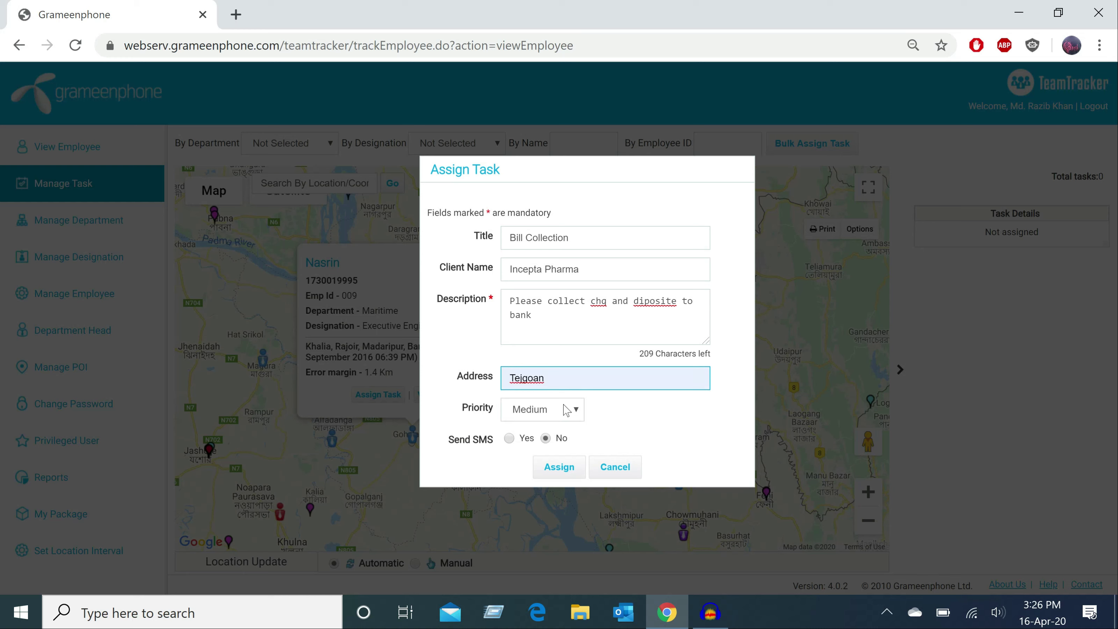
click(578, 412)
click(541, 490)
click(509, 438)
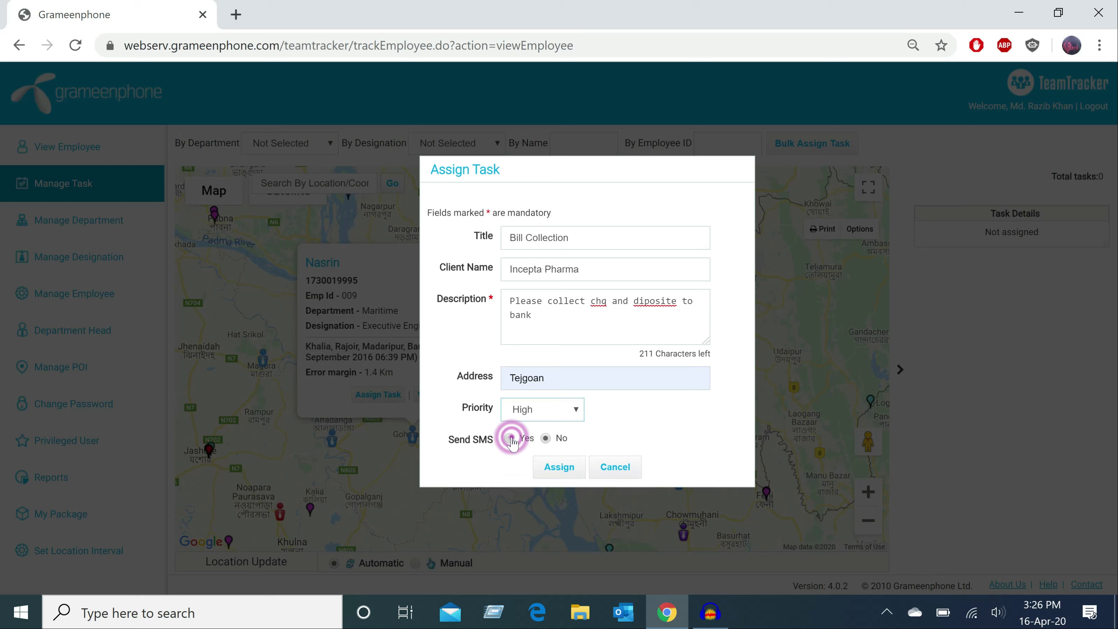
click(560, 466)
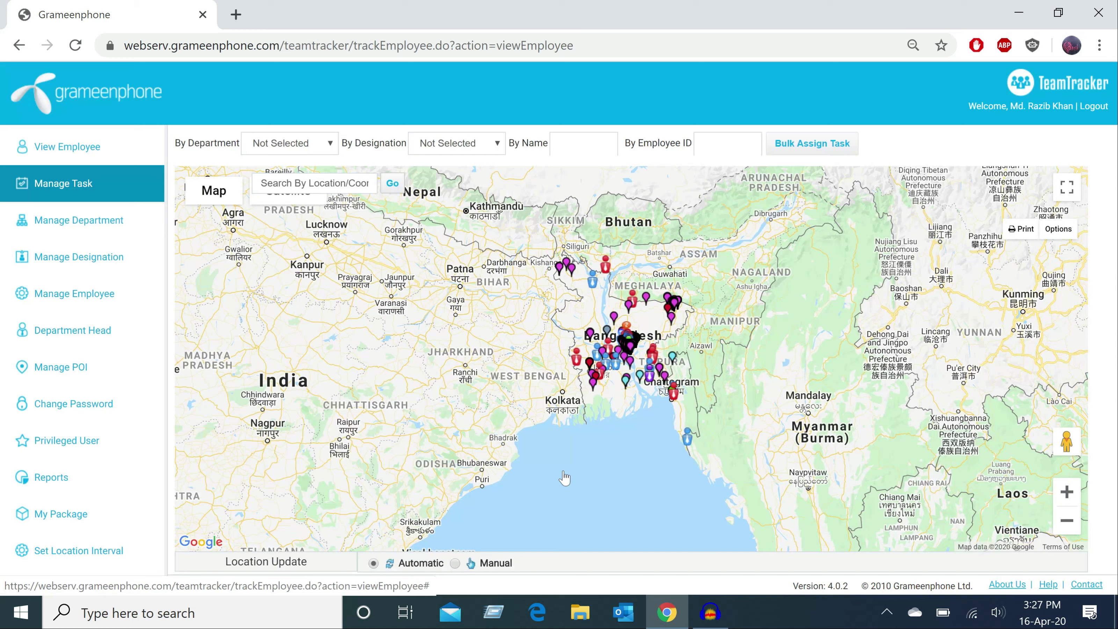
- Start a department named PRAN-SCM under Manage Department, cancel it, then open Manage Designation
click(104, 222)
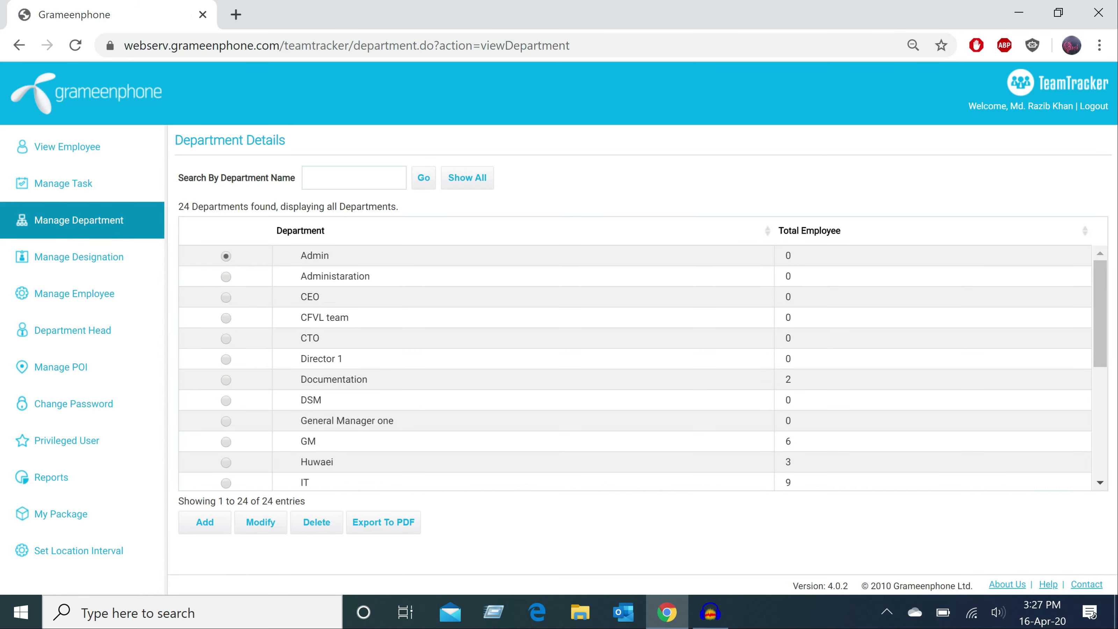
click(200, 524)
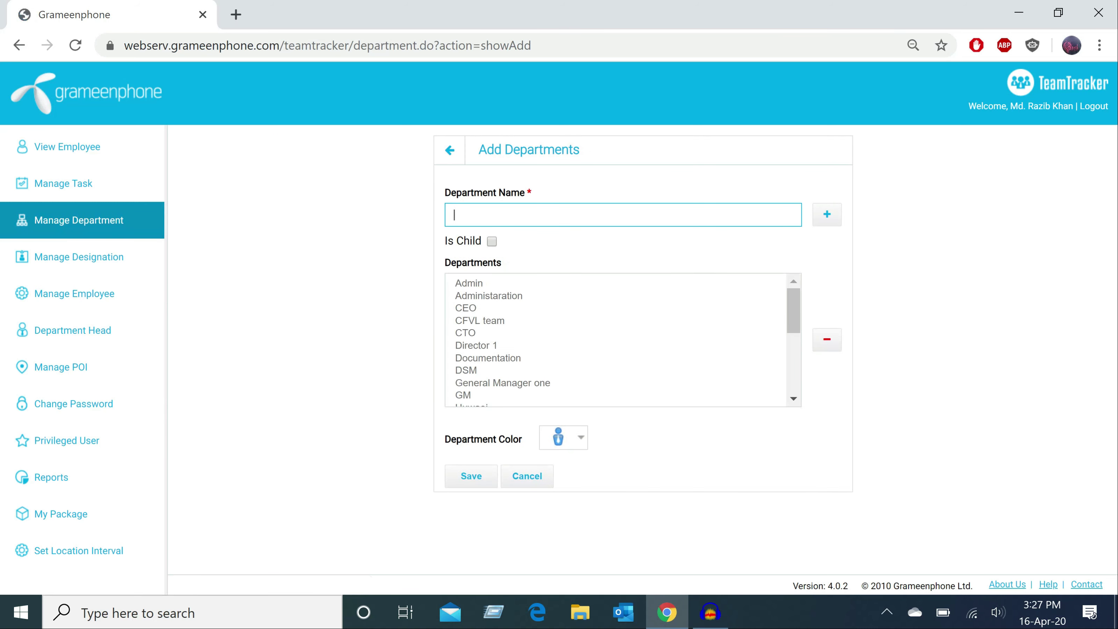
click(573, 215)
click(456, 247)
click(356, 270)
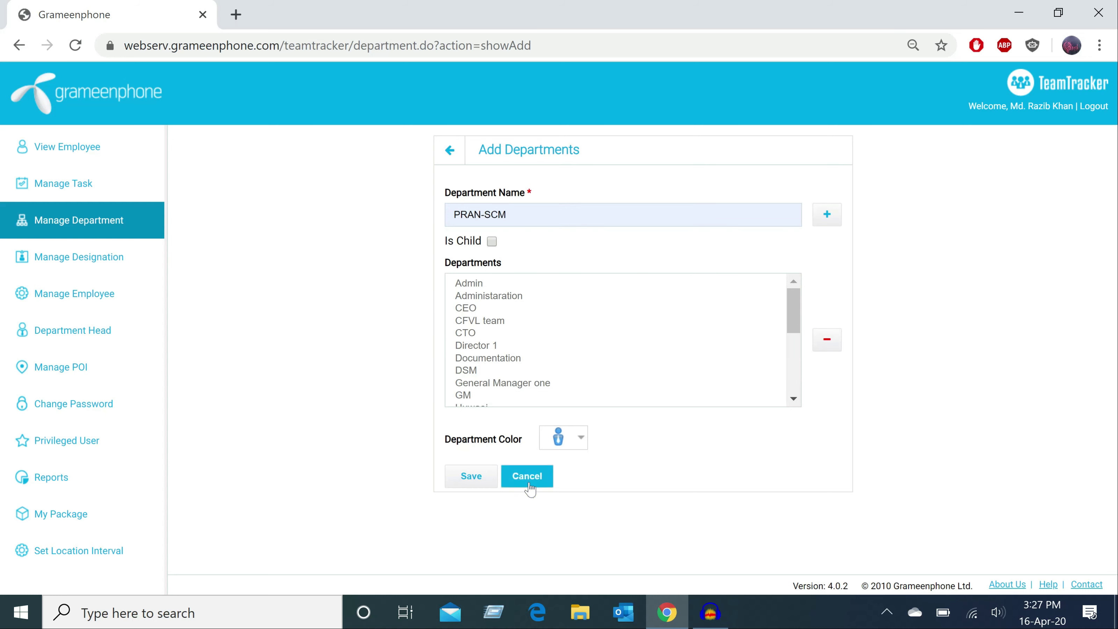
click(528, 477)
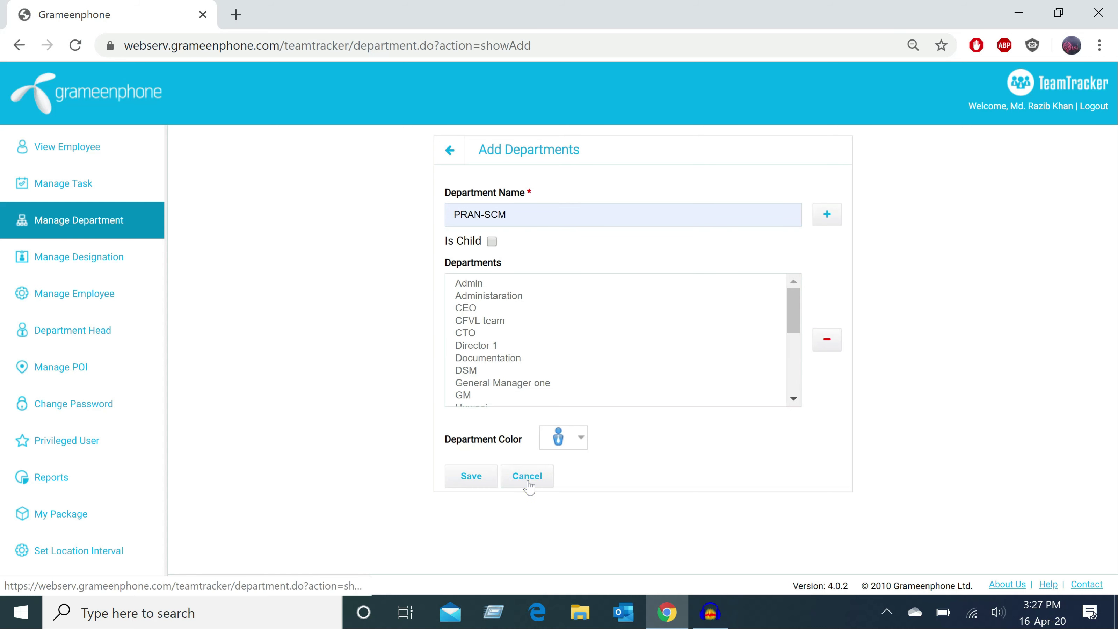
click(66, 257)
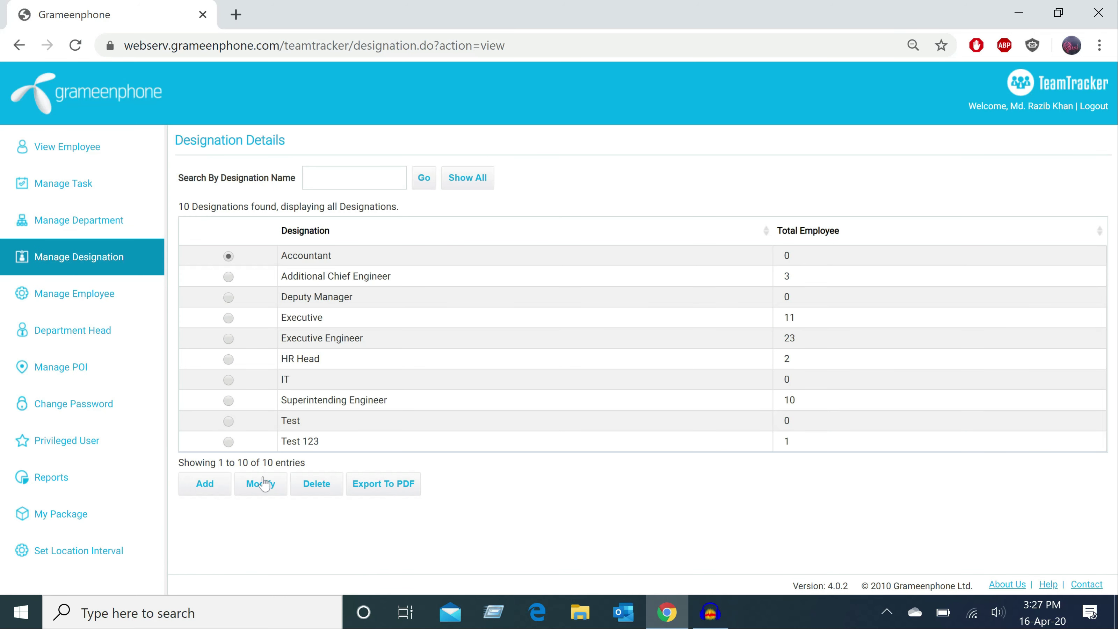
- Open the Add designation form's name field, then go to the Manage Employee list
click(205, 485)
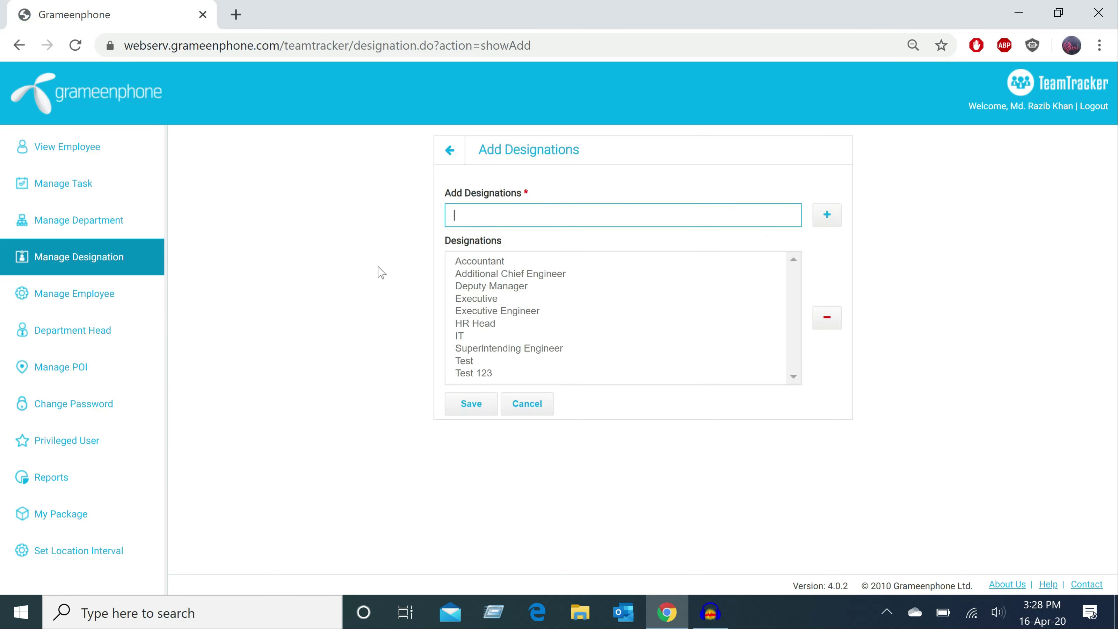
click(481, 215)
click(100, 297)
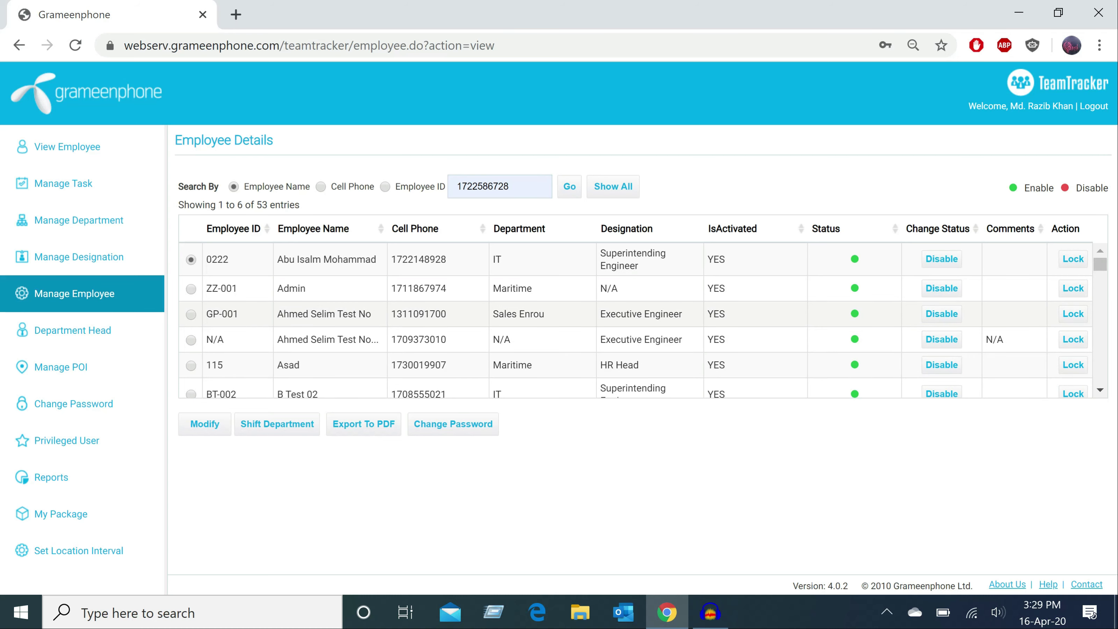
- Modify the first employee's department to Administaration, save it, then open Shift Department
click(204, 430)
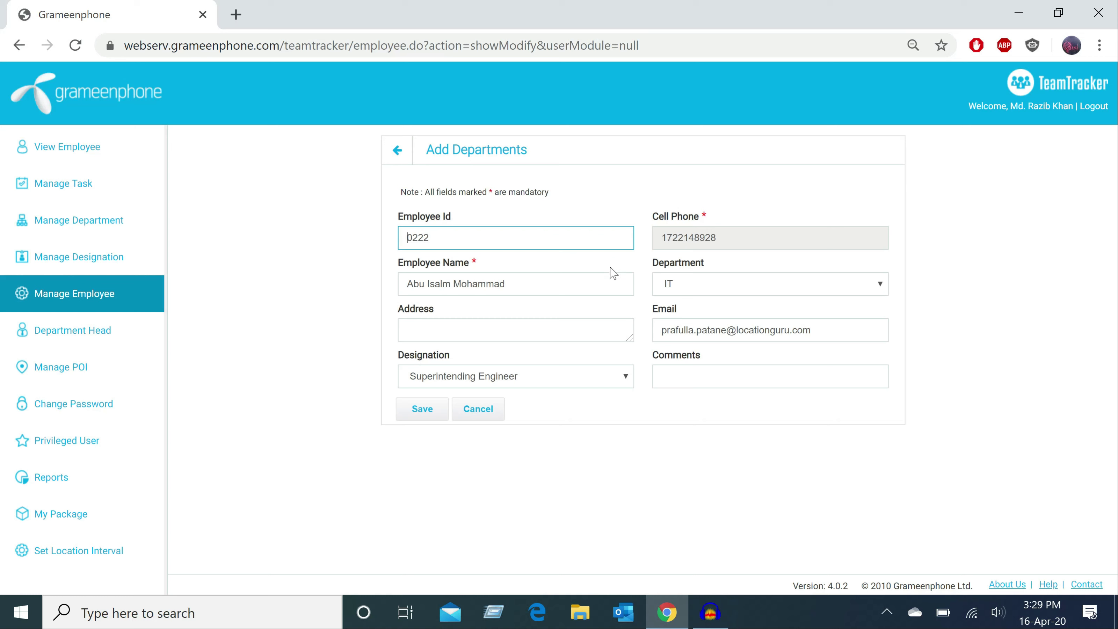
click(703, 283)
click(703, 298)
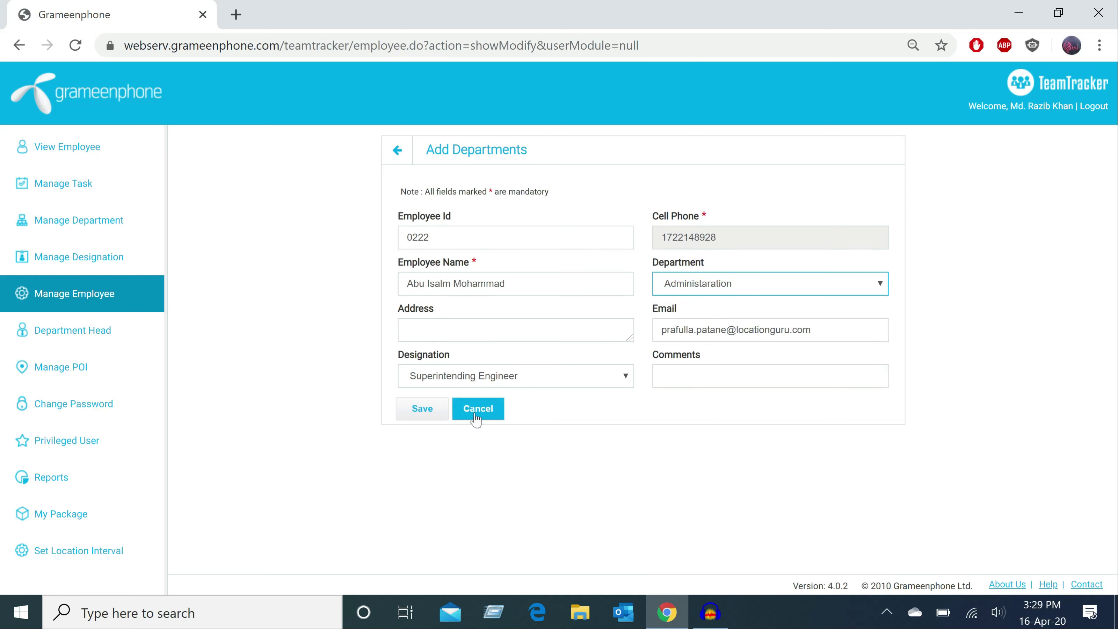
click(421, 414)
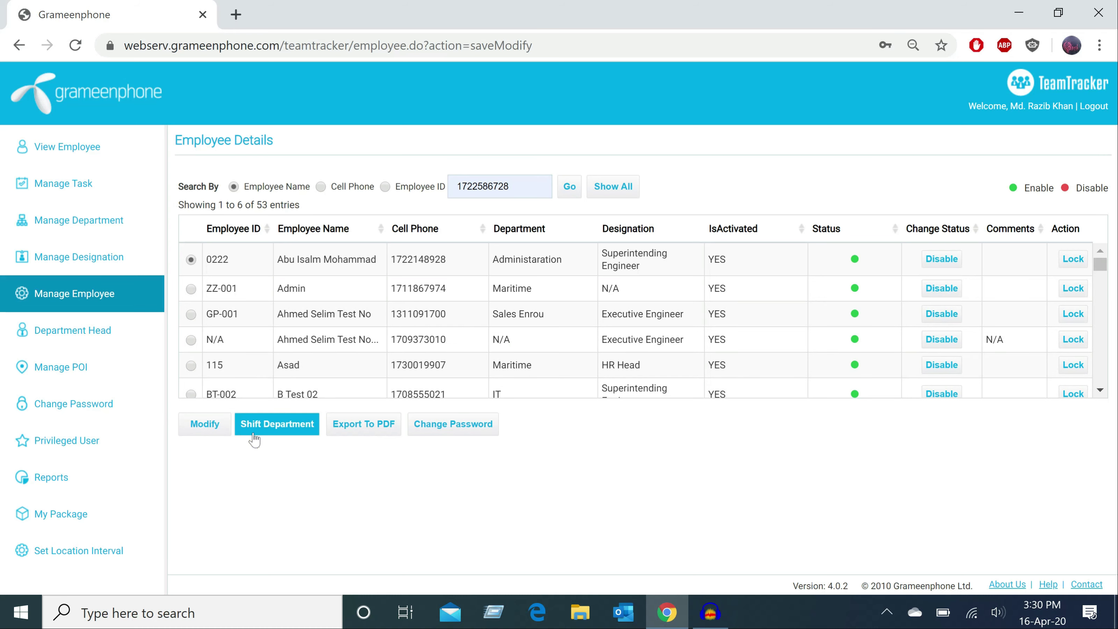
click(278, 434)
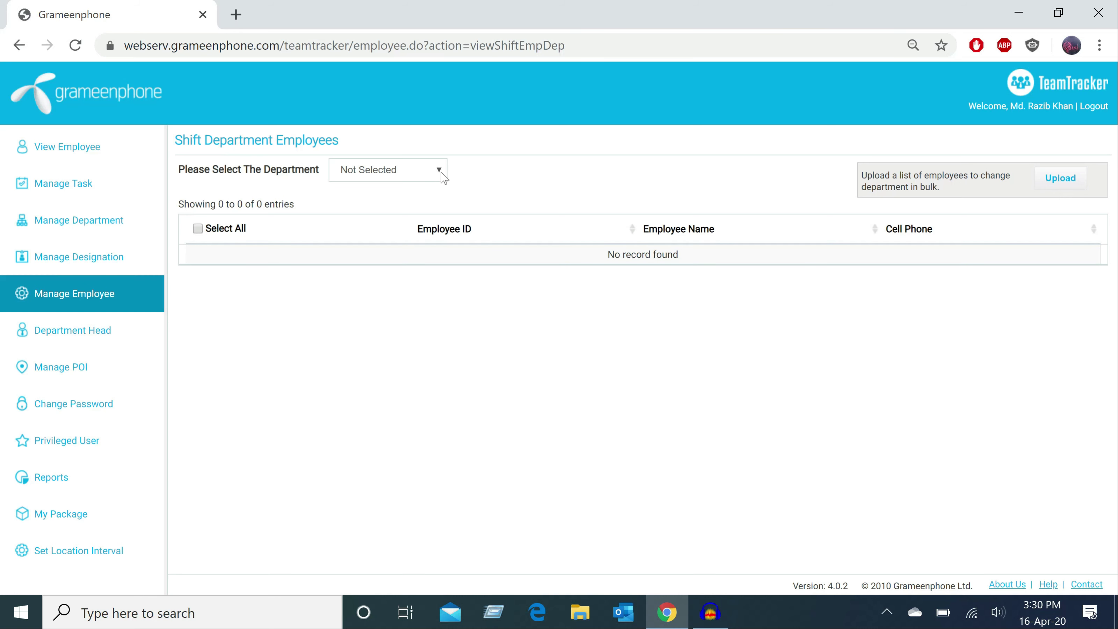
- List the IT department's employees and tick five of them, from BT-007 to ZZIT-02
click(430, 173)
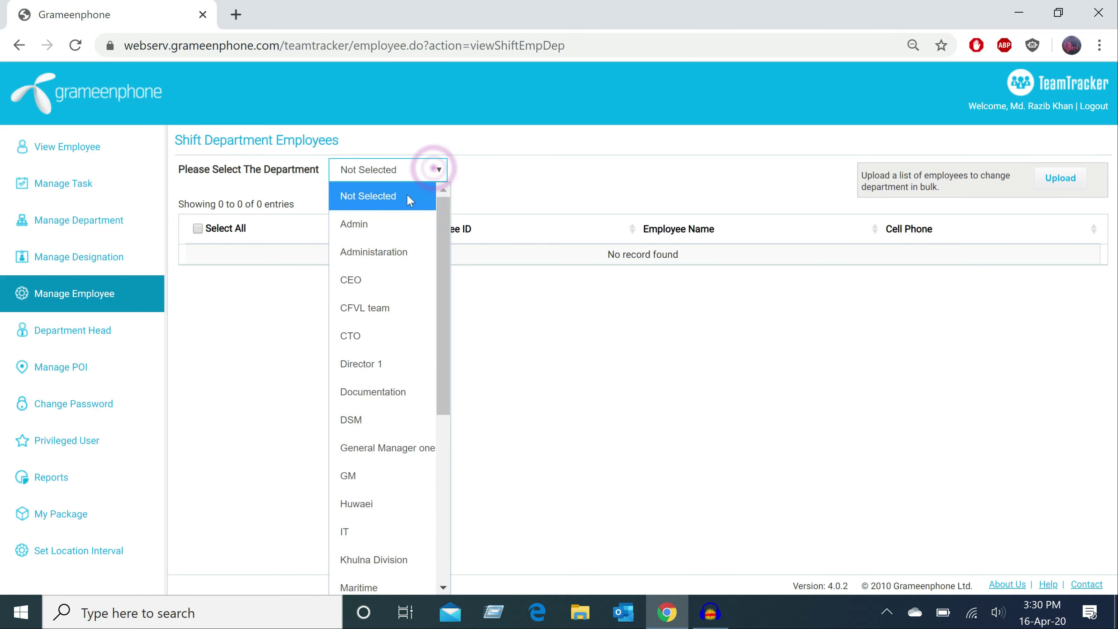
click(368, 533)
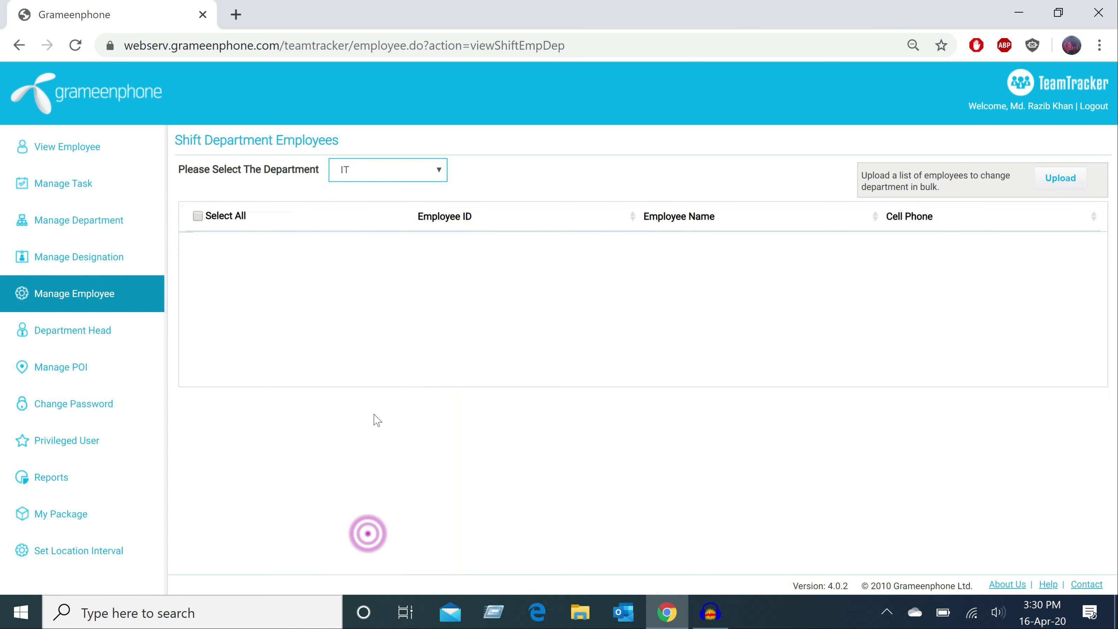
click(297, 300)
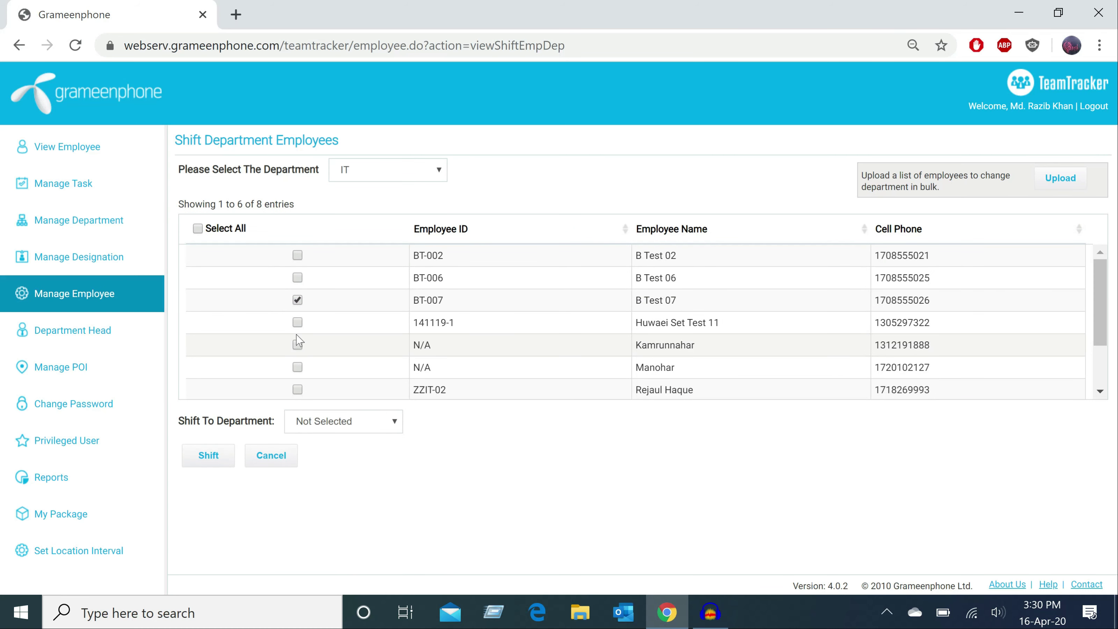
click(297, 322)
click(297, 345)
click(297, 366)
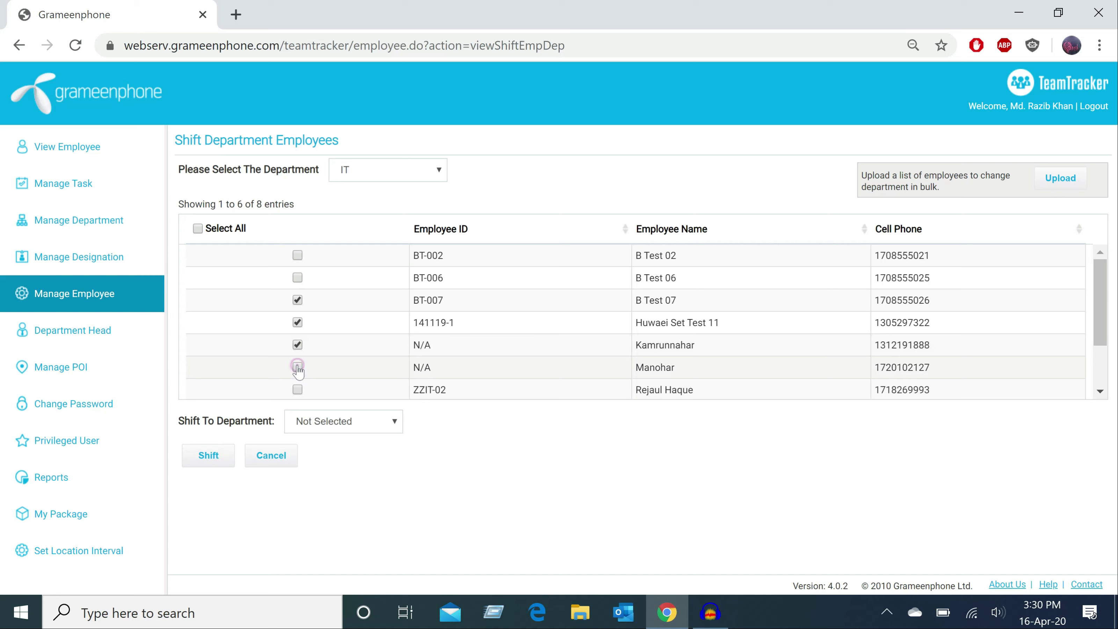
click(298, 389)
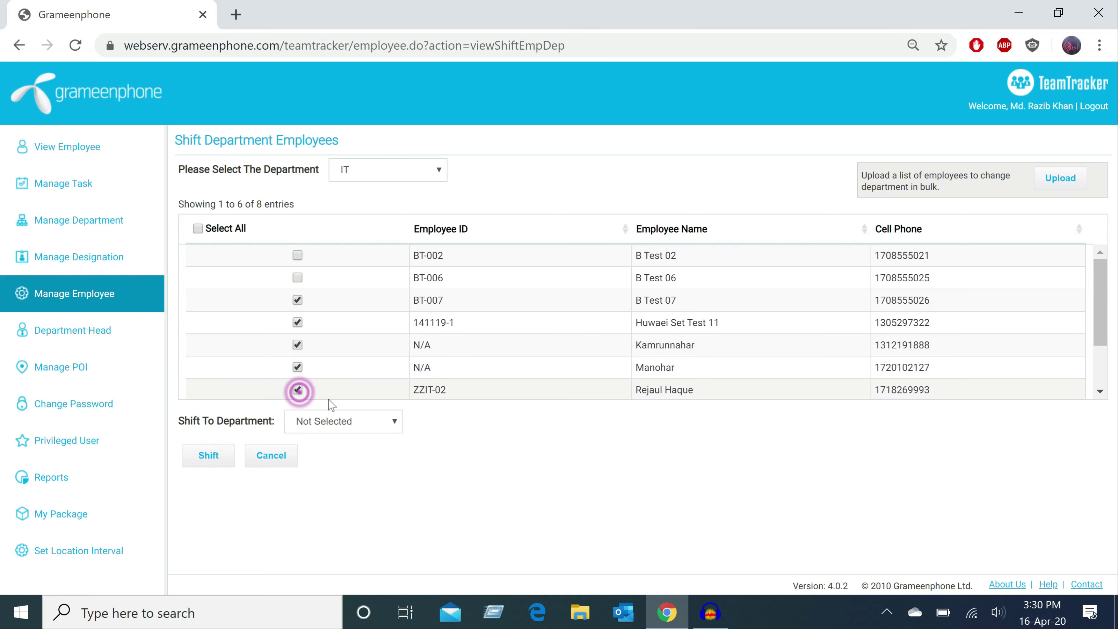
- Shift the ticked employees into the GM department, then open the Department Head list
click(391, 423)
scroll(348, 308, down, 1)
click(339, 283)
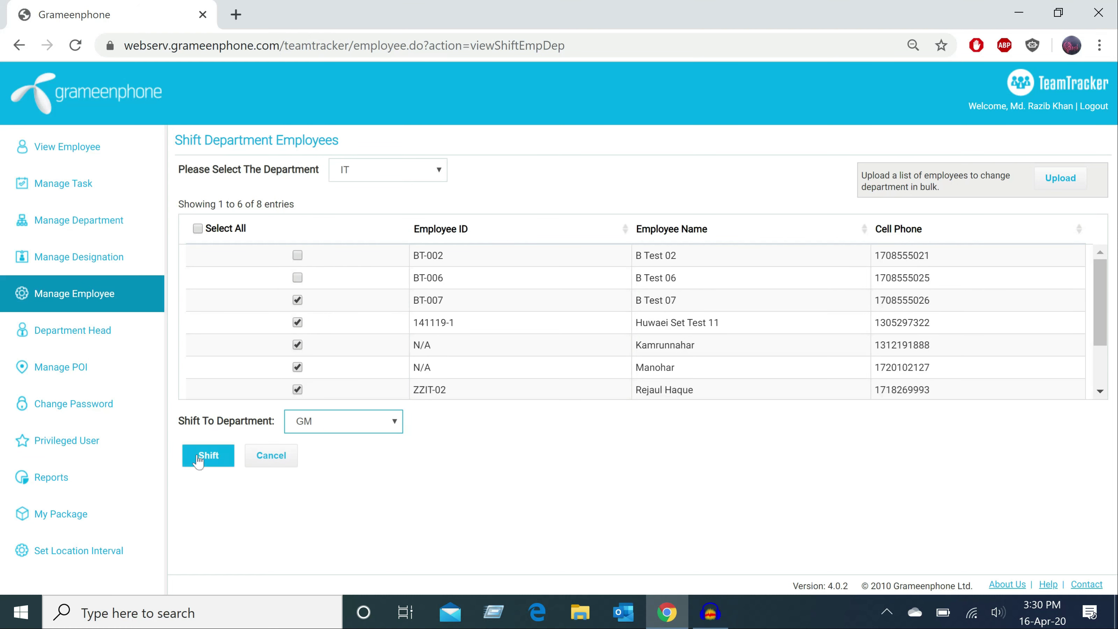
click(199, 460)
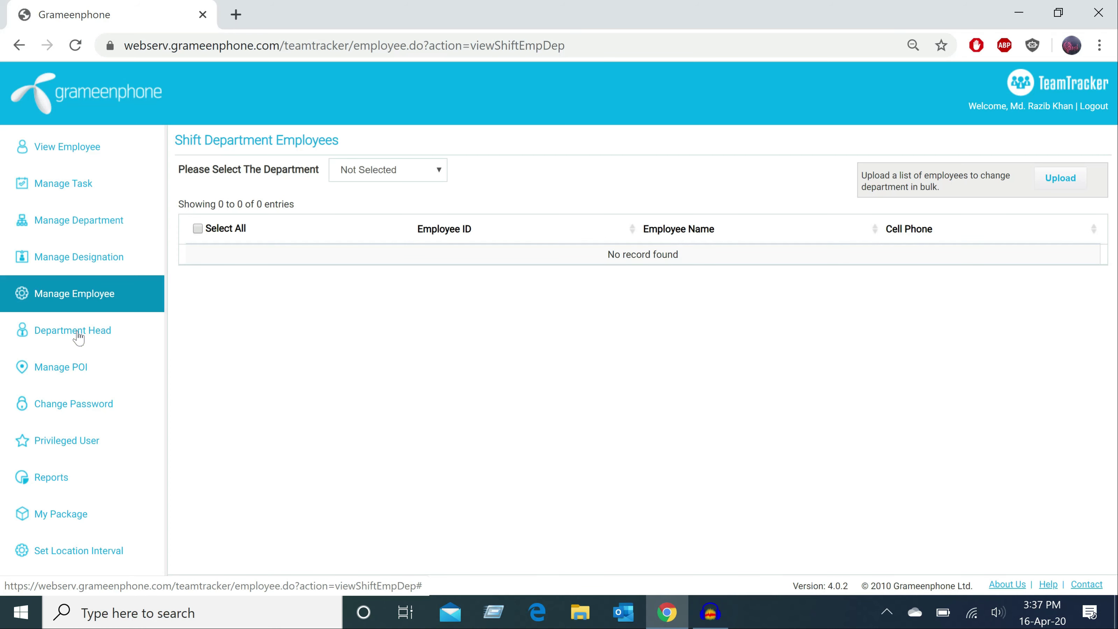
click(79, 338)
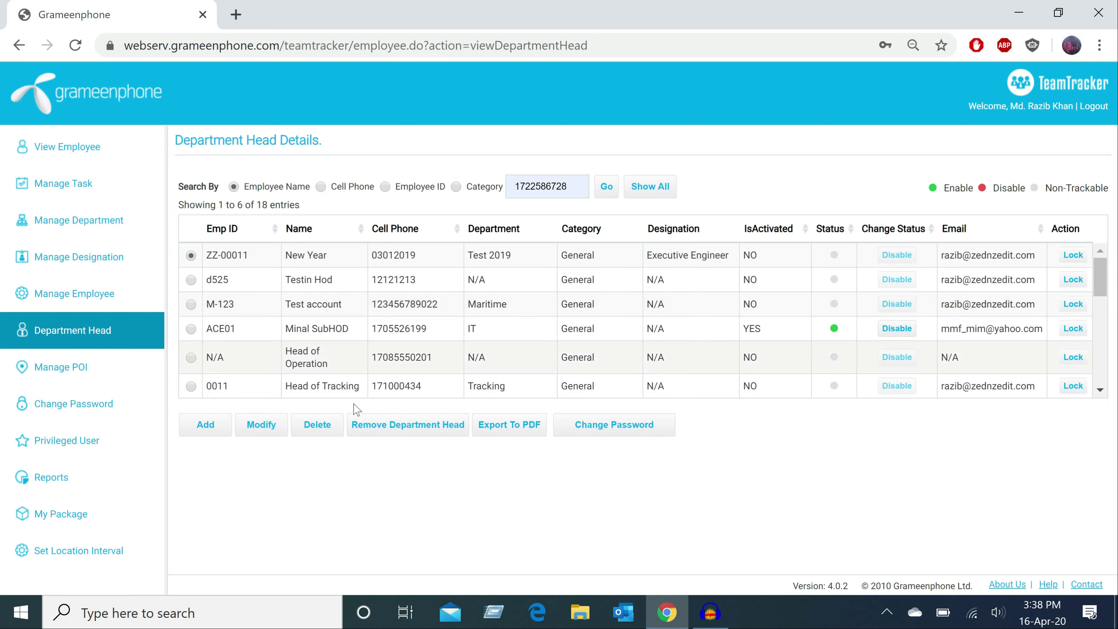
- Add a department head for CEO, choosing the employee by cell phone to auto-fill ID and name
click(204, 433)
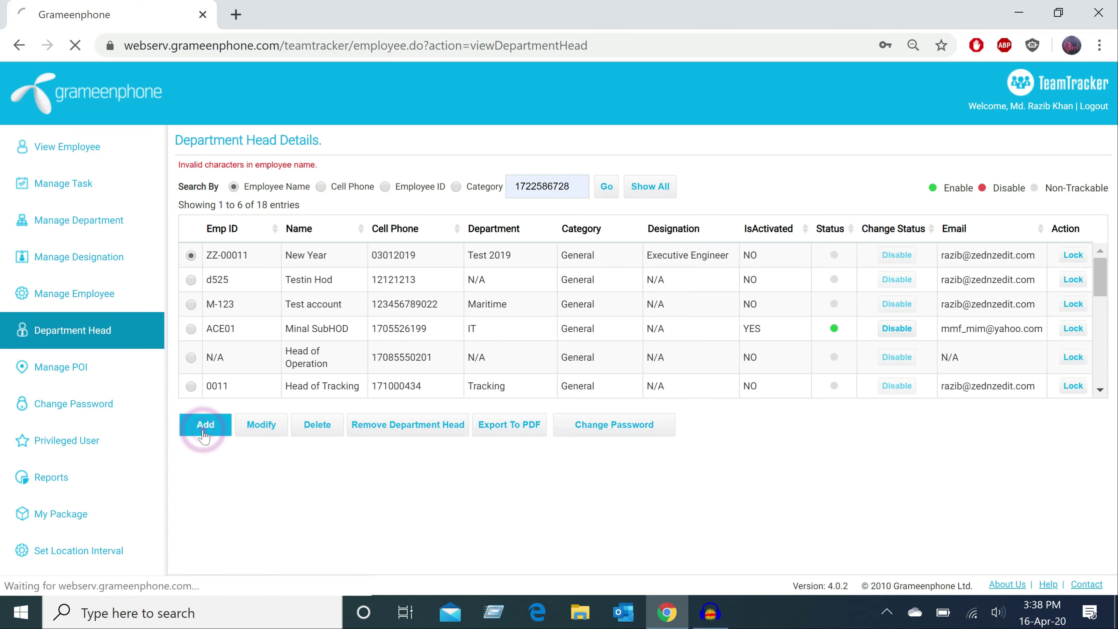
click(522, 235)
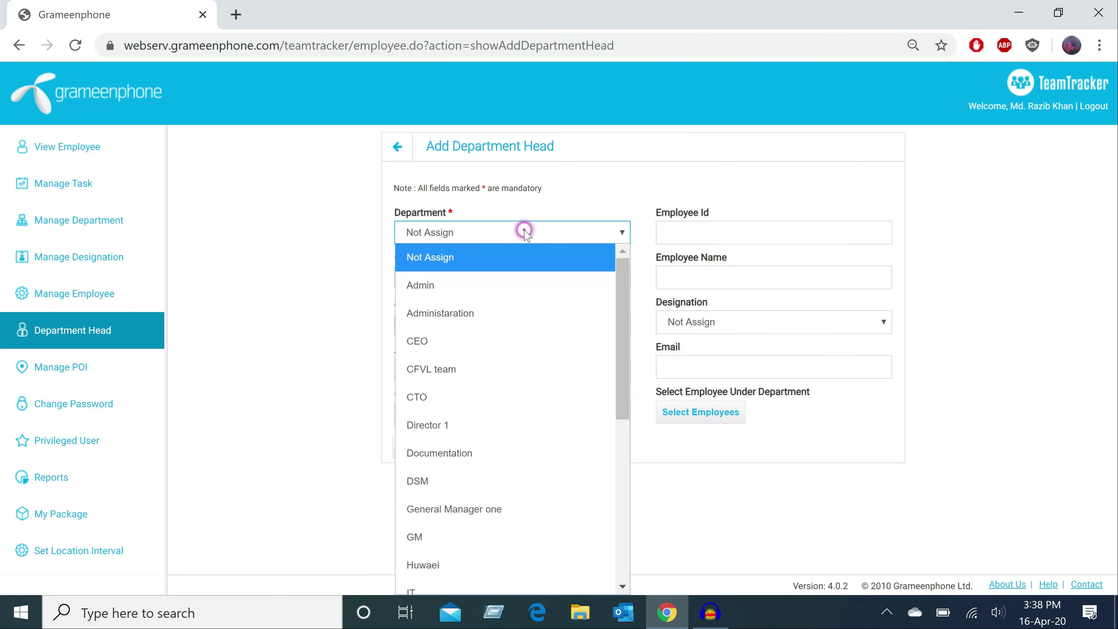
click(489, 340)
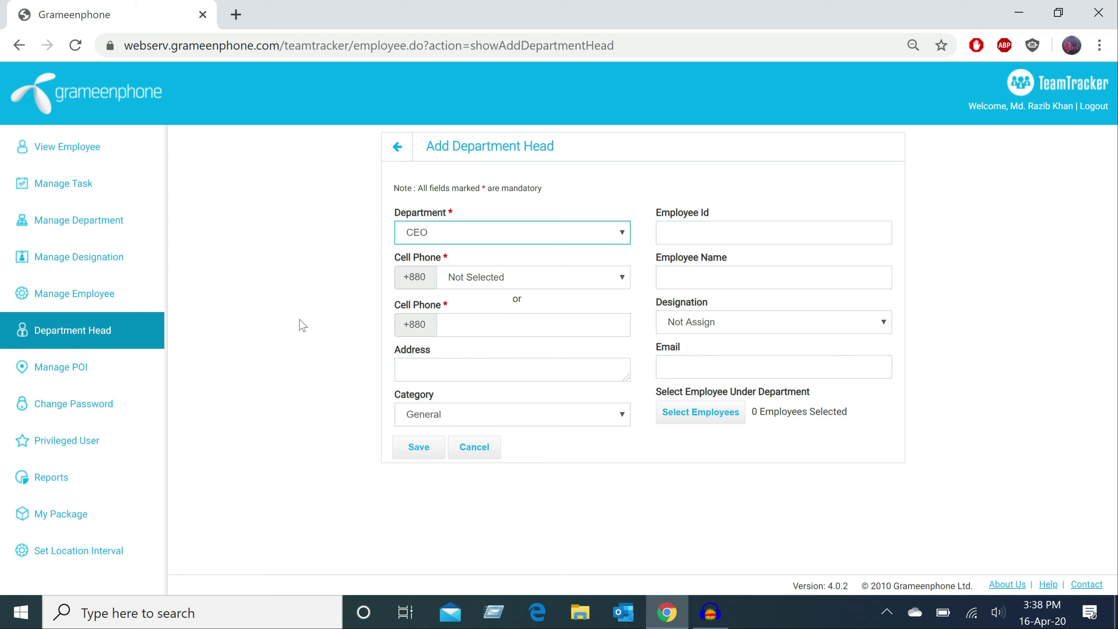
click(489, 280)
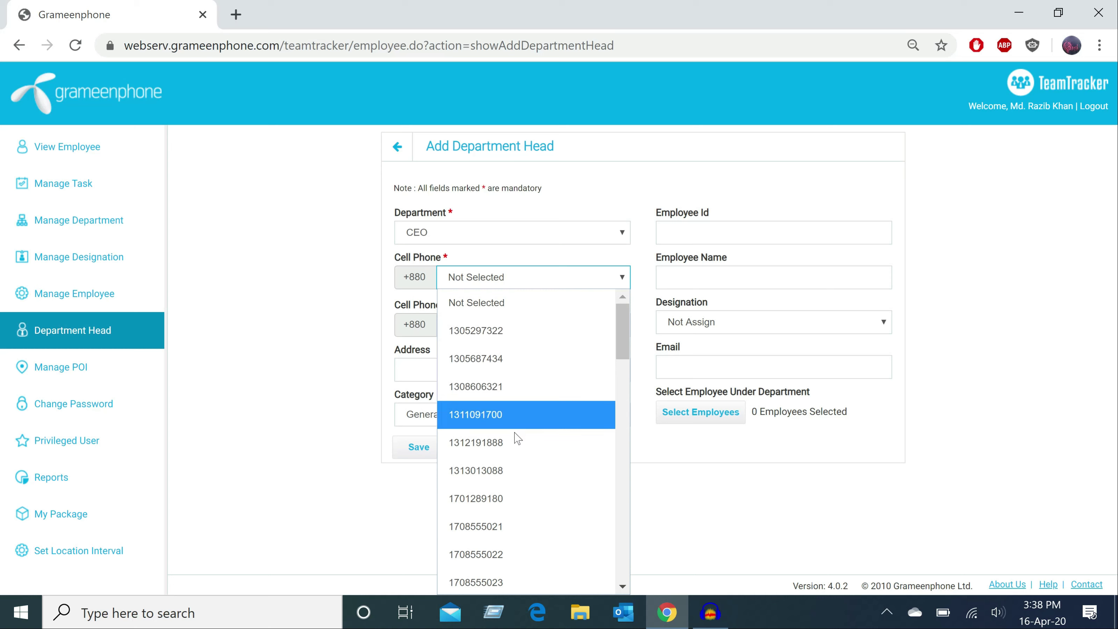
click(518, 468)
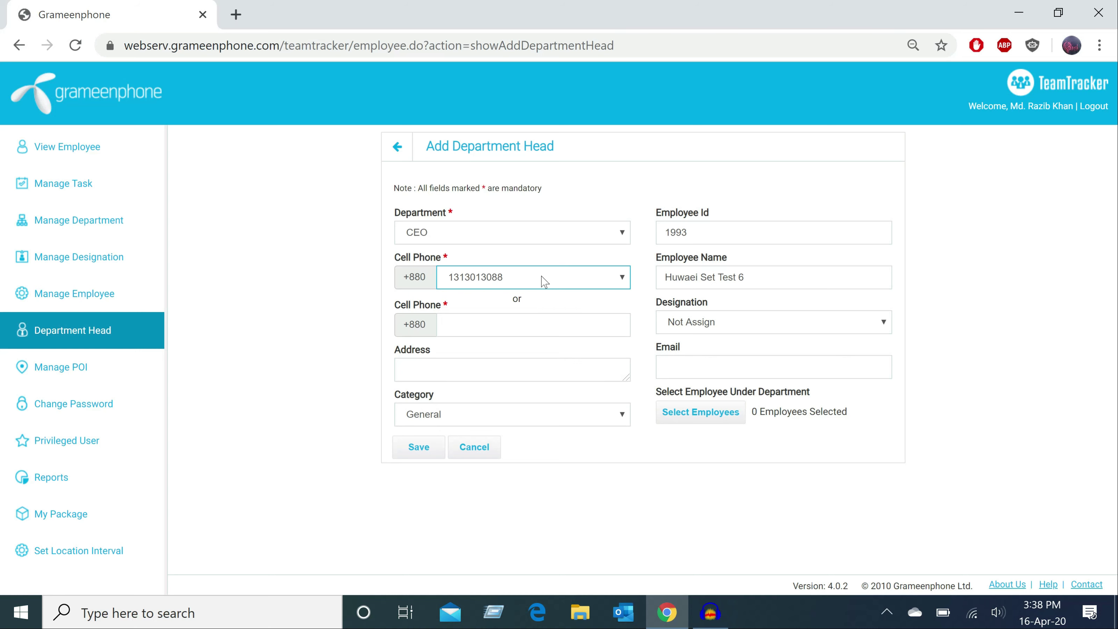
- Clear the chosen cell phone number and enter one manually from saved details
click(545, 282)
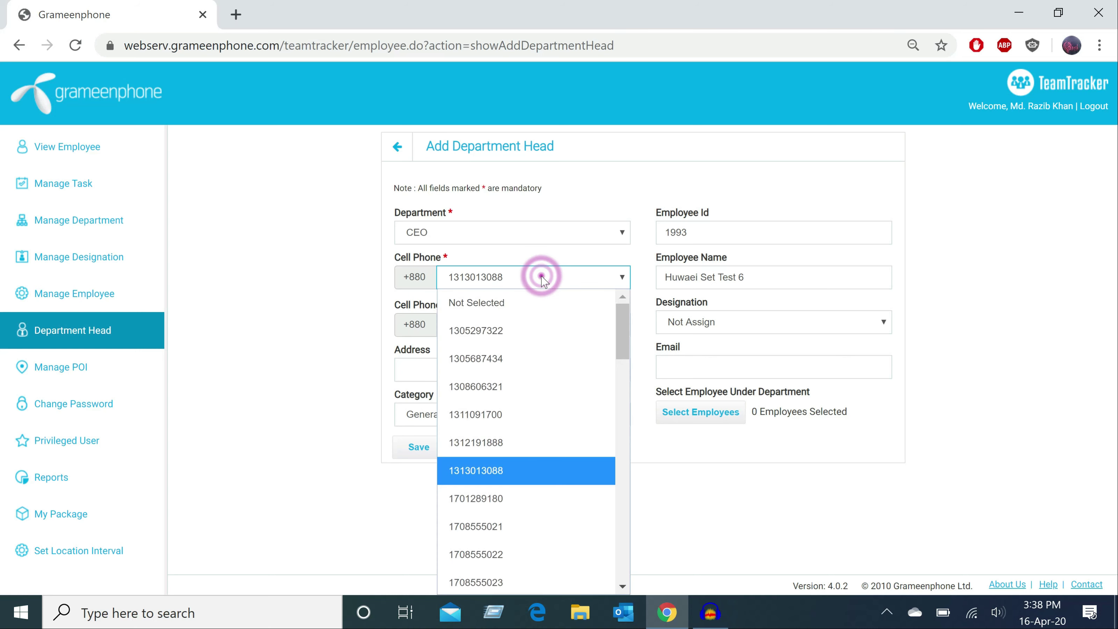
click(530, 296)
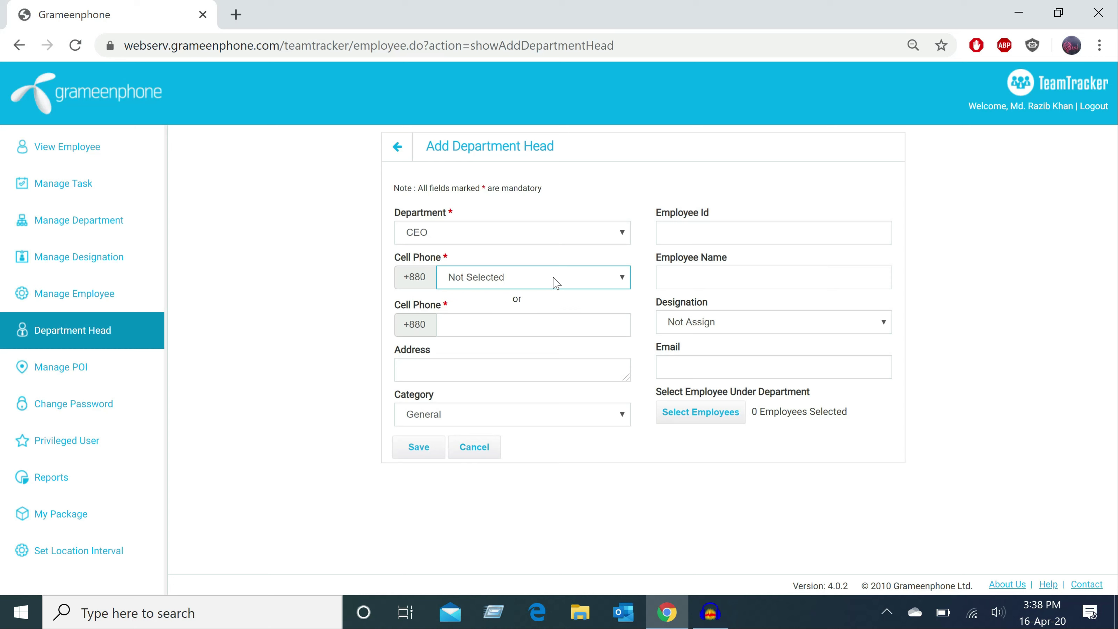
click(461, 324)
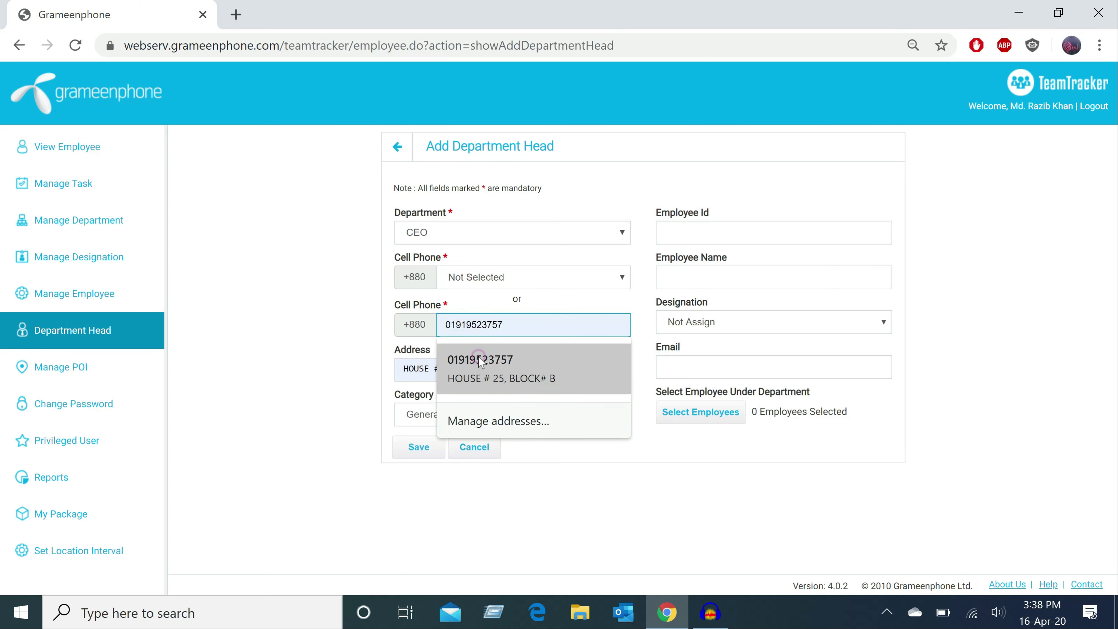
click(479, 361)
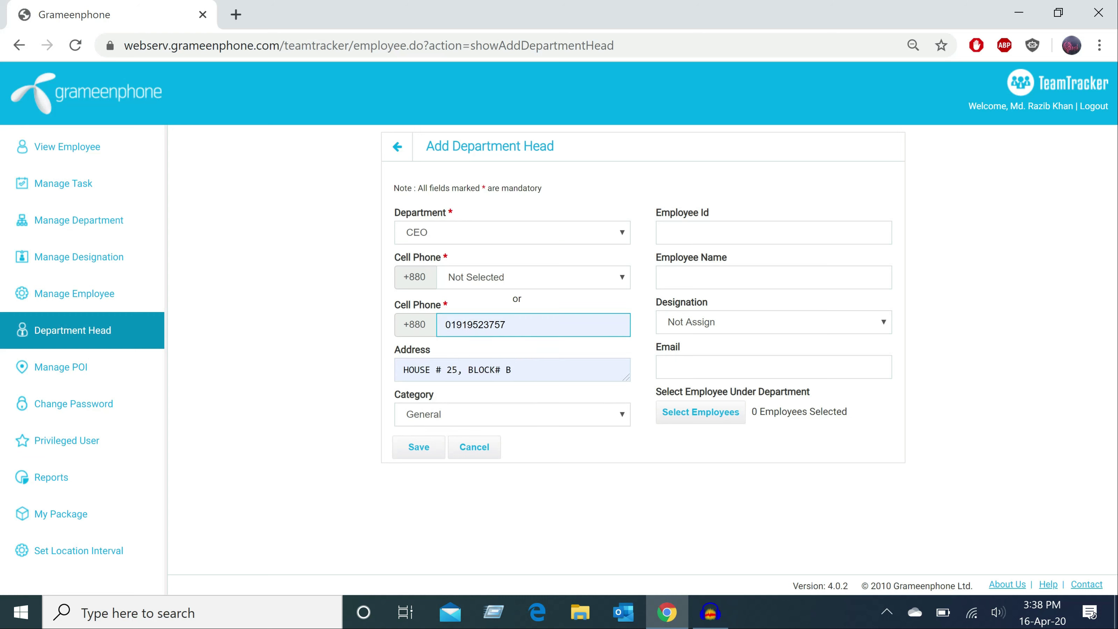
text(1)
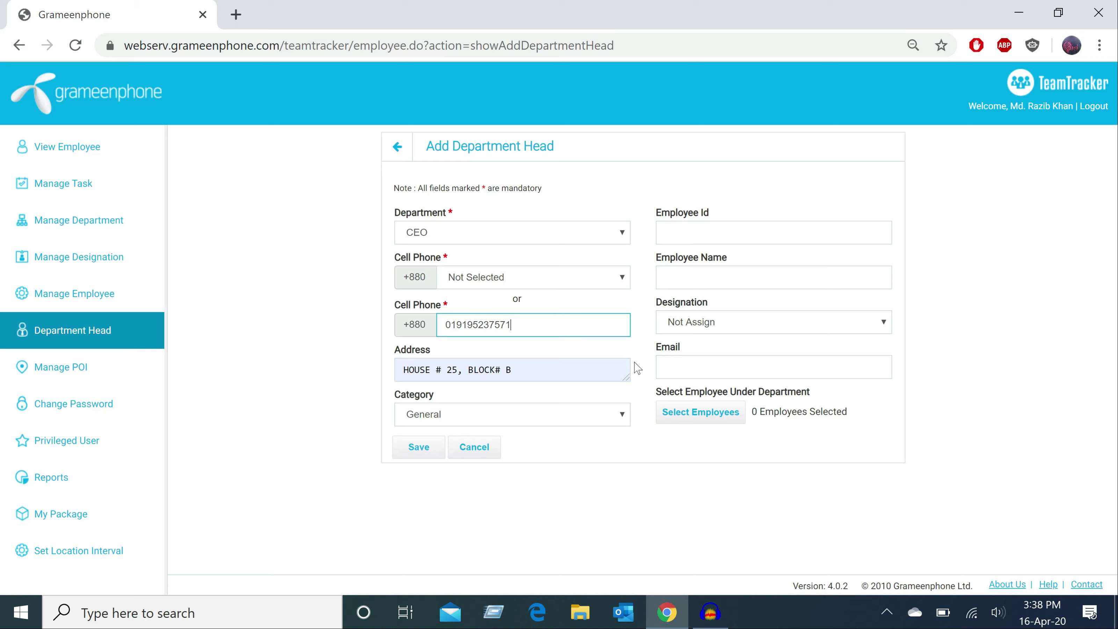
- Autofill the employee ID, name and e-mail from suggestions, and set Designation to IT
click(671, 232)
click(691, 263)
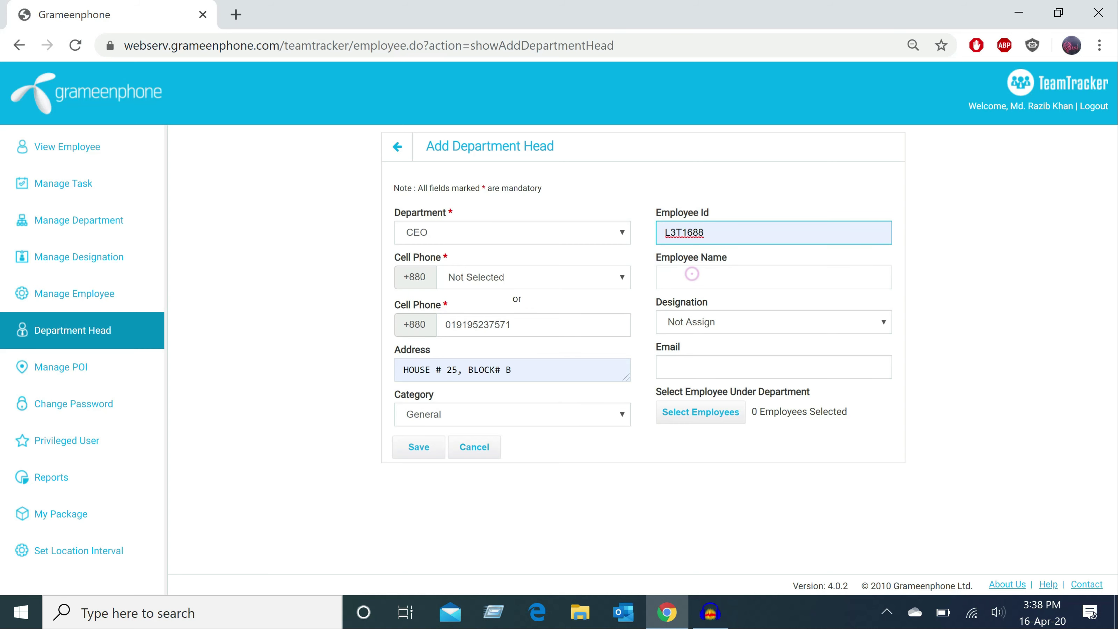
click(692, 274)
click(693, 313)
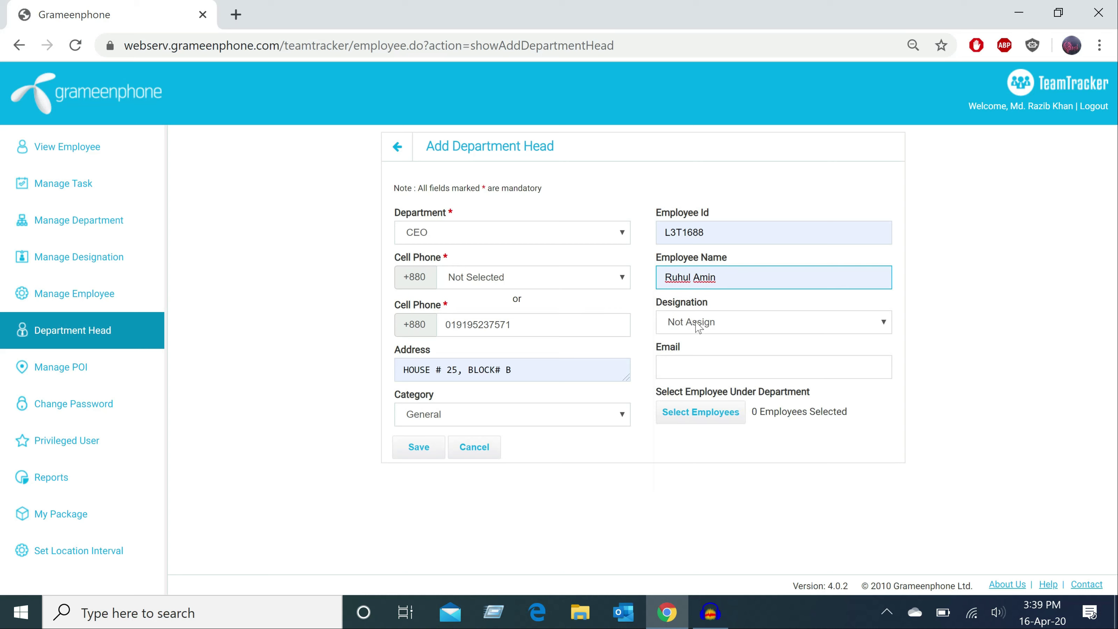
click(697, 325)
click(674, 265)
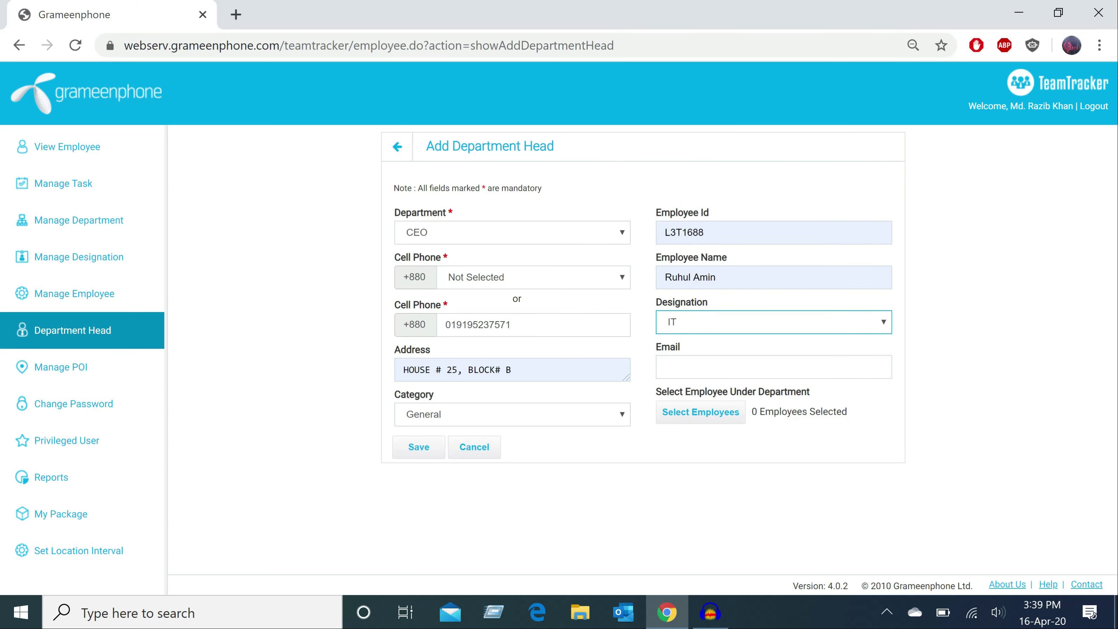
click(672, 366)
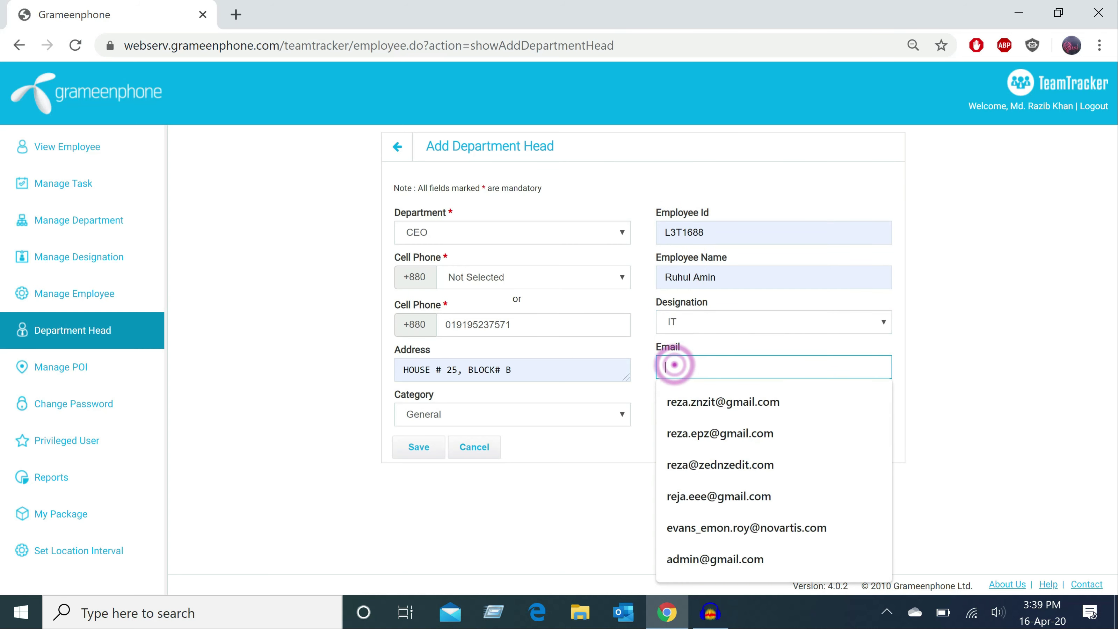
click(690, 466)
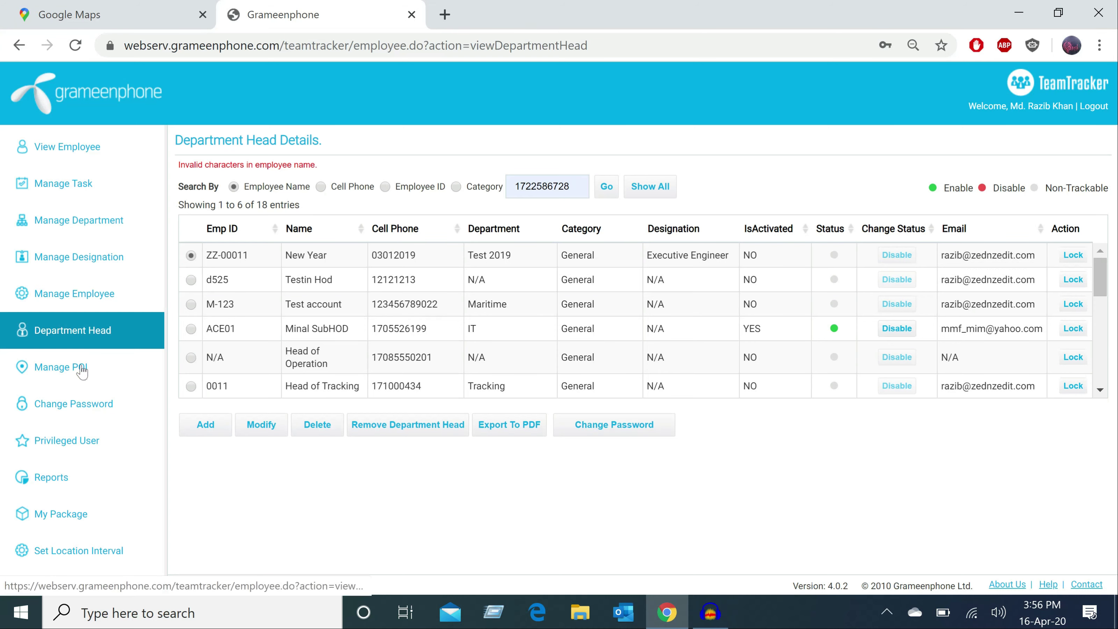
- Open the Manage POI page listing the traced POIs on the map
click(79, 372)
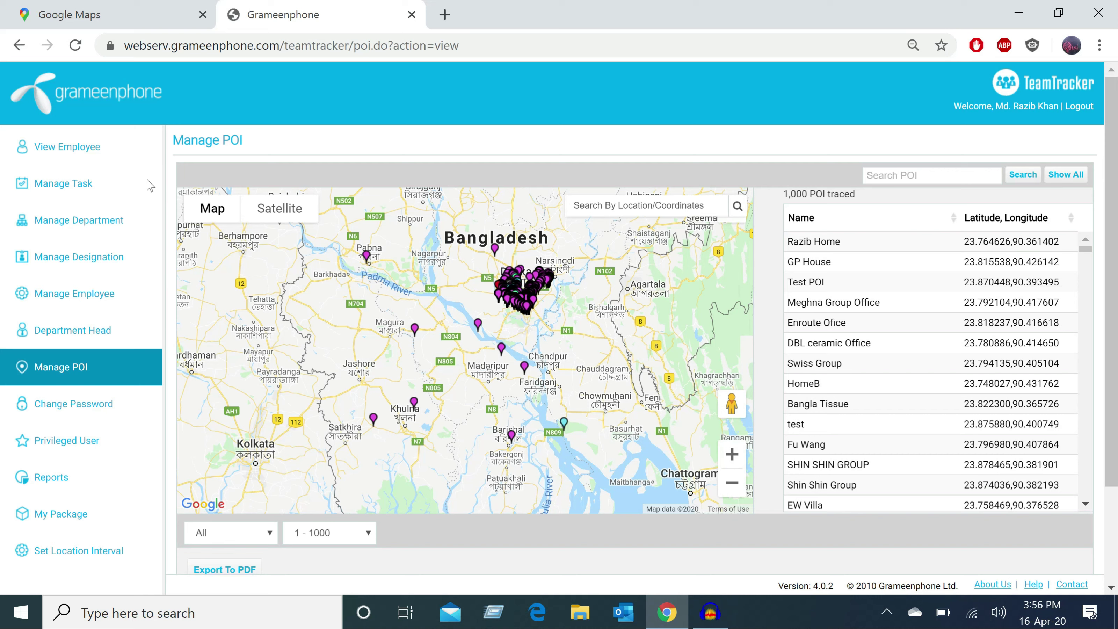
drag(316, 329, 293, 351)
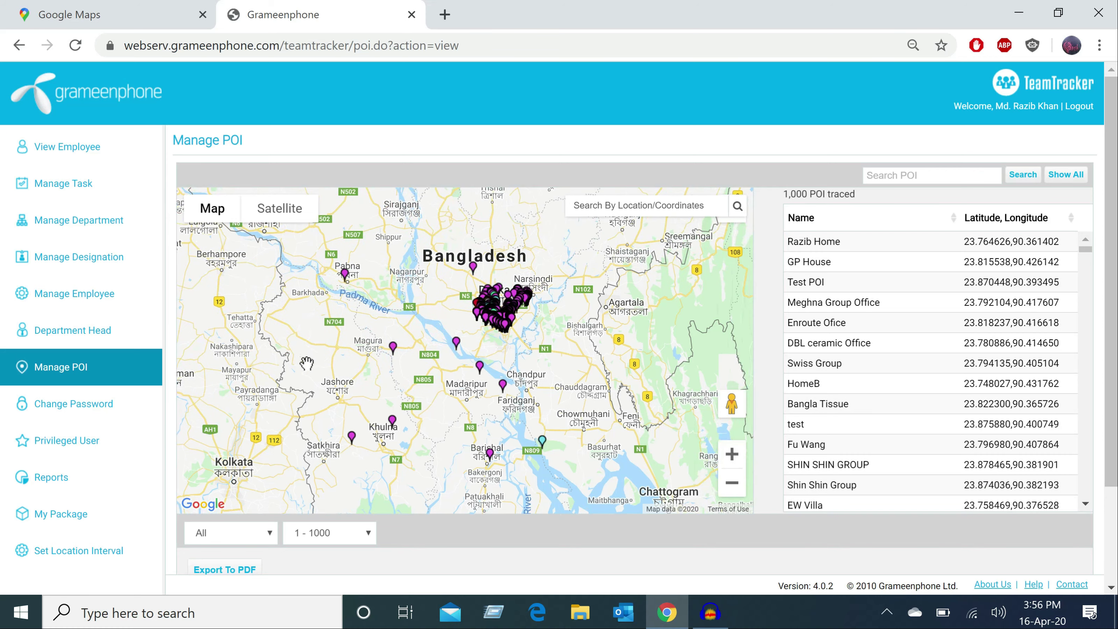
scroll(484, 379, up, 2)
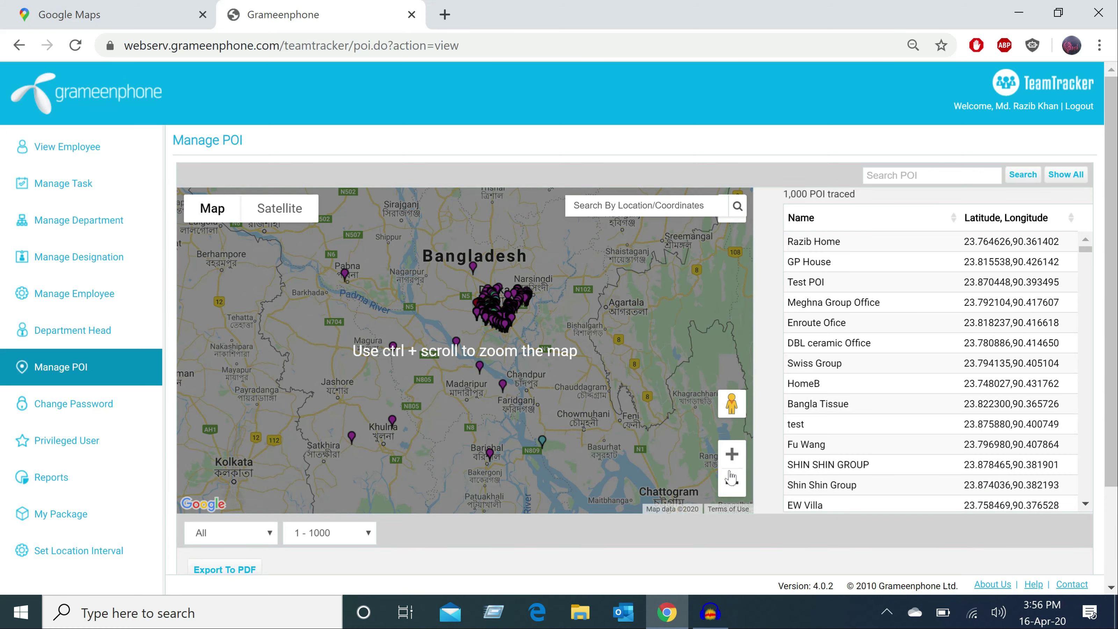
- Zoom in and pan the map to centre on the dense Dhaka POI pins
click(732, 454)
click(732, 455)
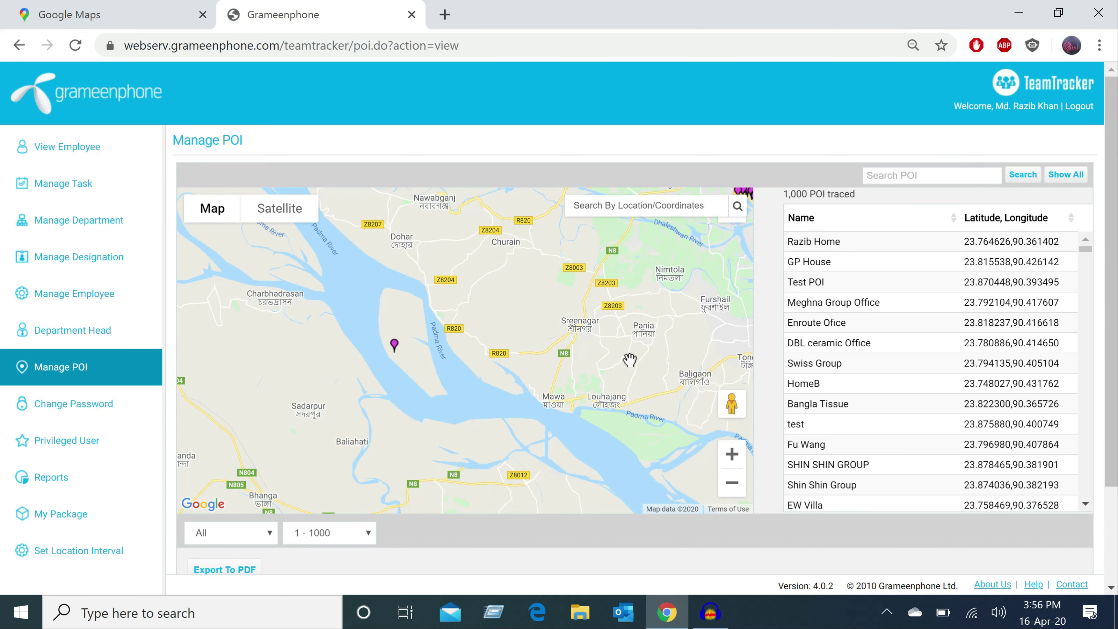
drag(586, 323, 542, 255)
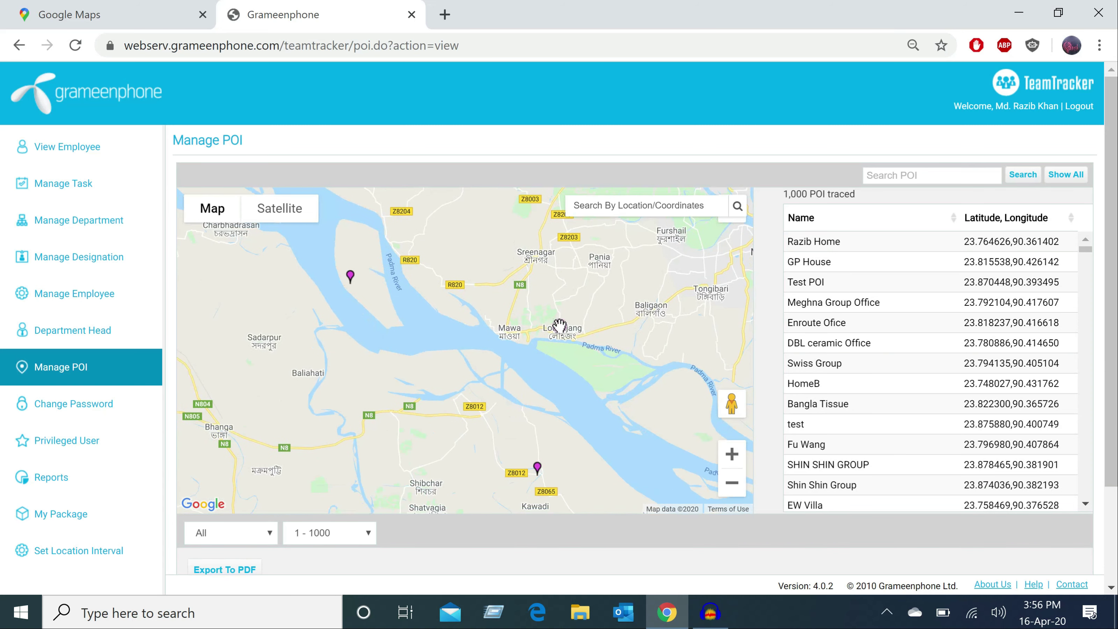
drag(560, 326, 523, 559)
drag(353, 556, 387, 424)
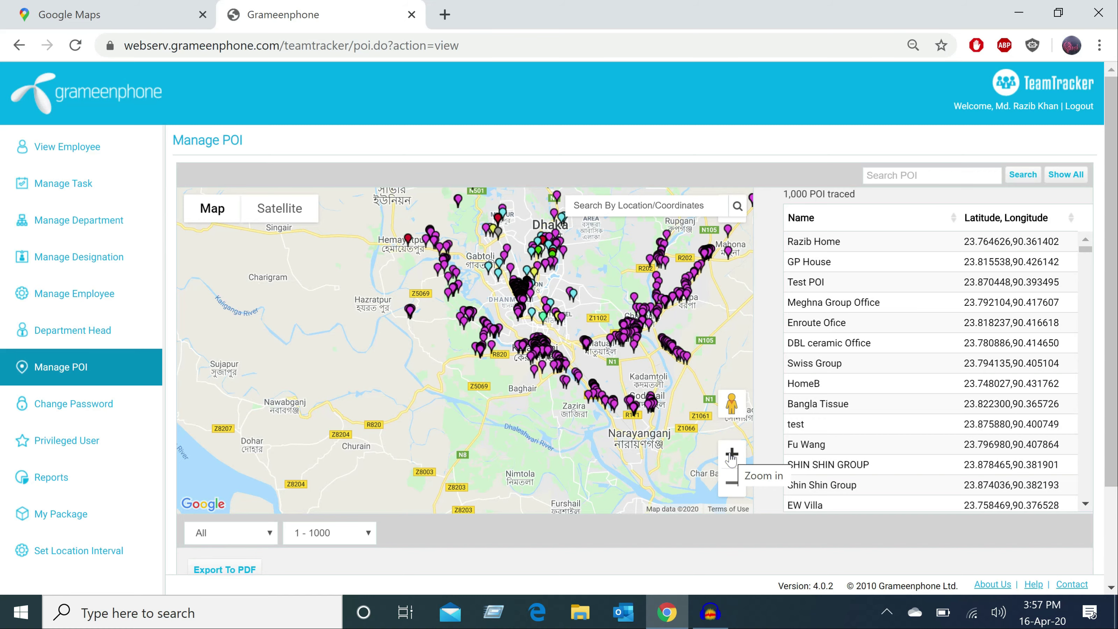
- Zoom the POI map several levels in on a spot near the river
click(731, 454)
click(732, 454)
click(731, 455)
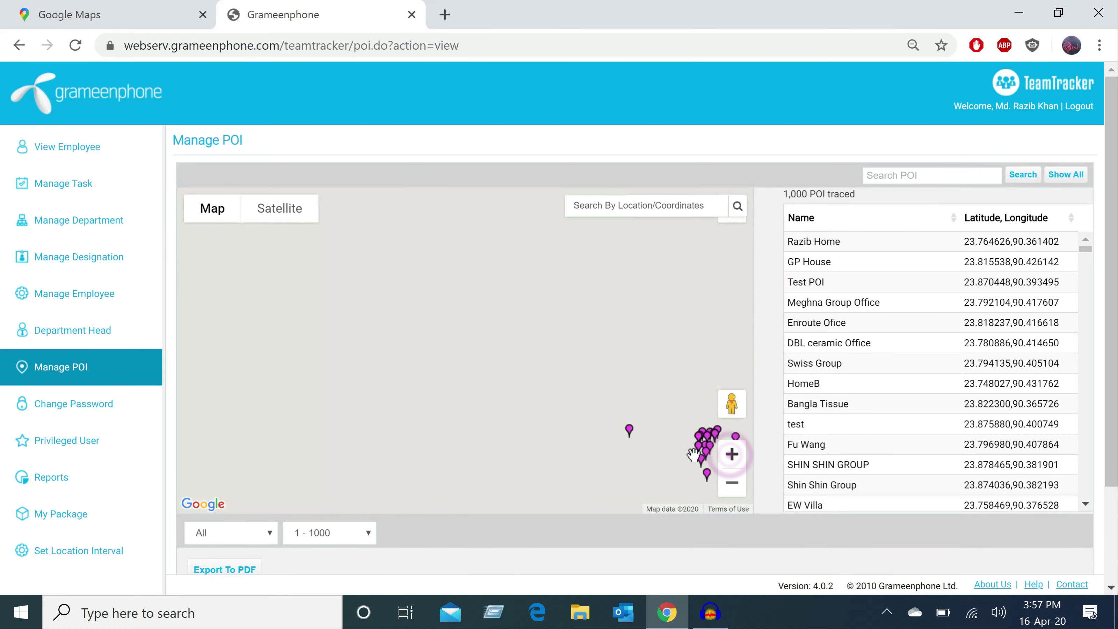
double_click(621, 313)
click(674, 288)
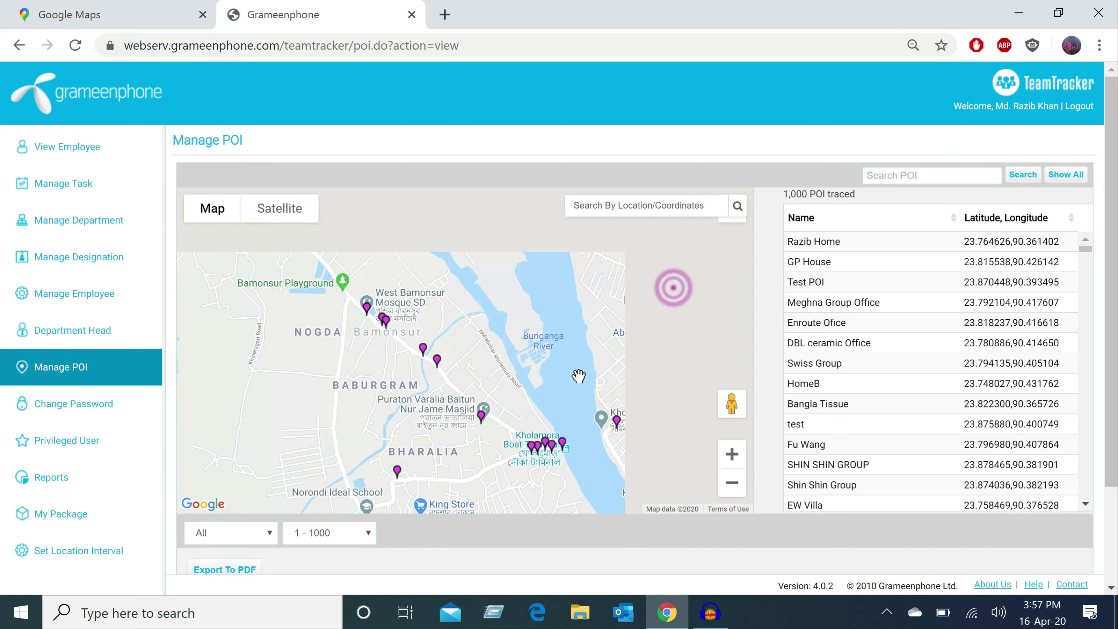
scroll(675, 410, down, 1)
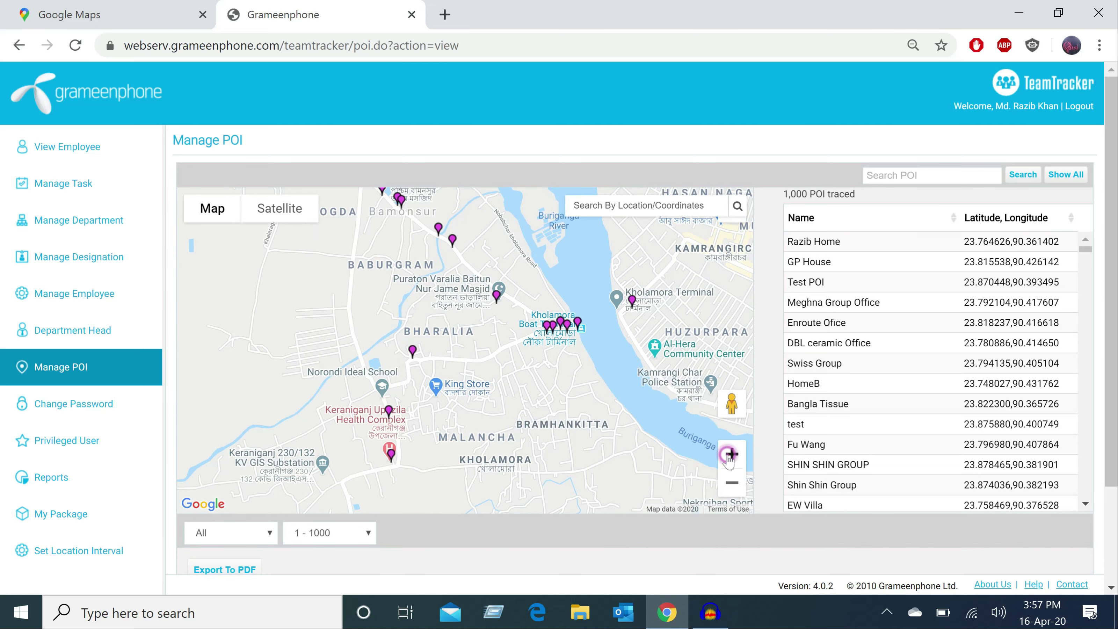
- Zoom to the closest building-level detail, bringing up a blank new-POI form
click(728, 454)
click(729, 455)
click(728, 456)
click(357, 382)
click(357, 366)
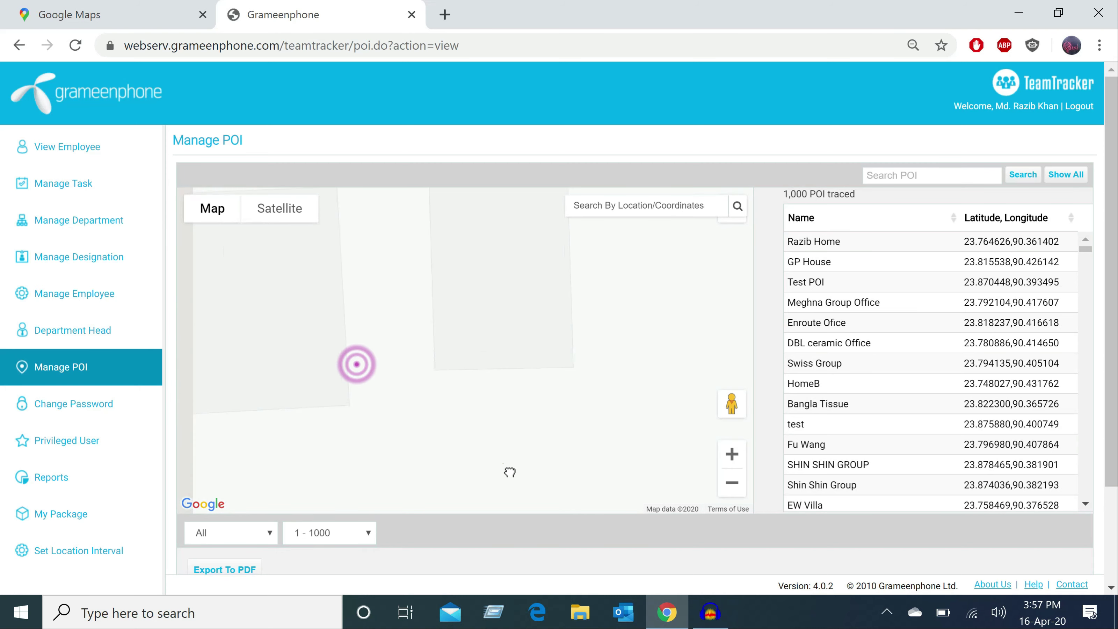
click(445, 344)
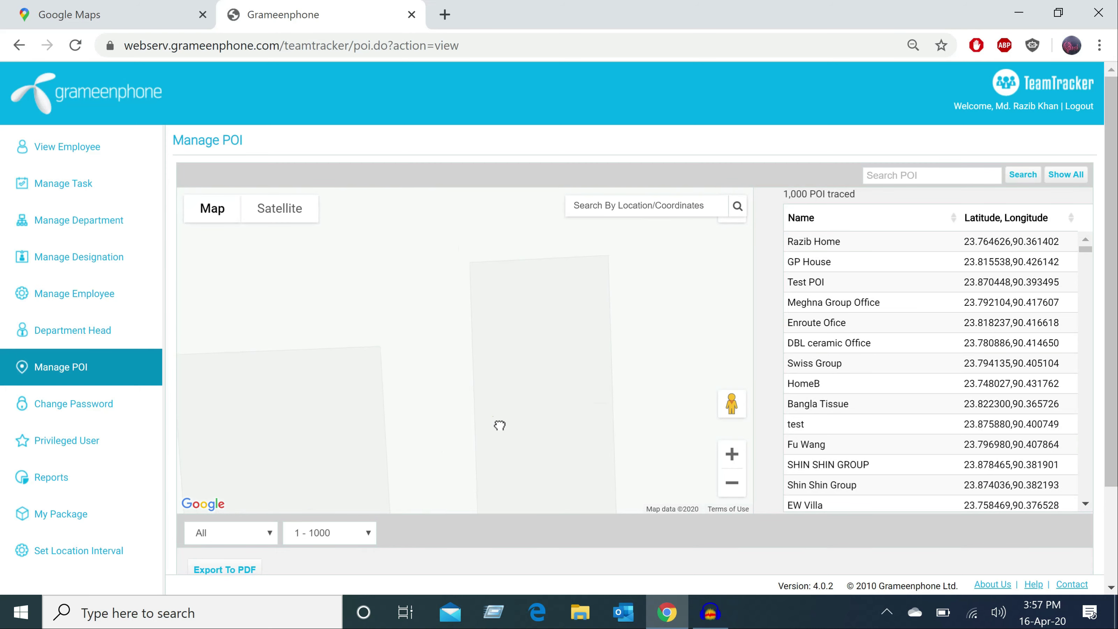
scroll(499, 426, down, 2)
scroll(500, 425, up, 1)
- Add a POI named 'Test' with a cyan marker at the map spot and confirm it
click(538, 361)
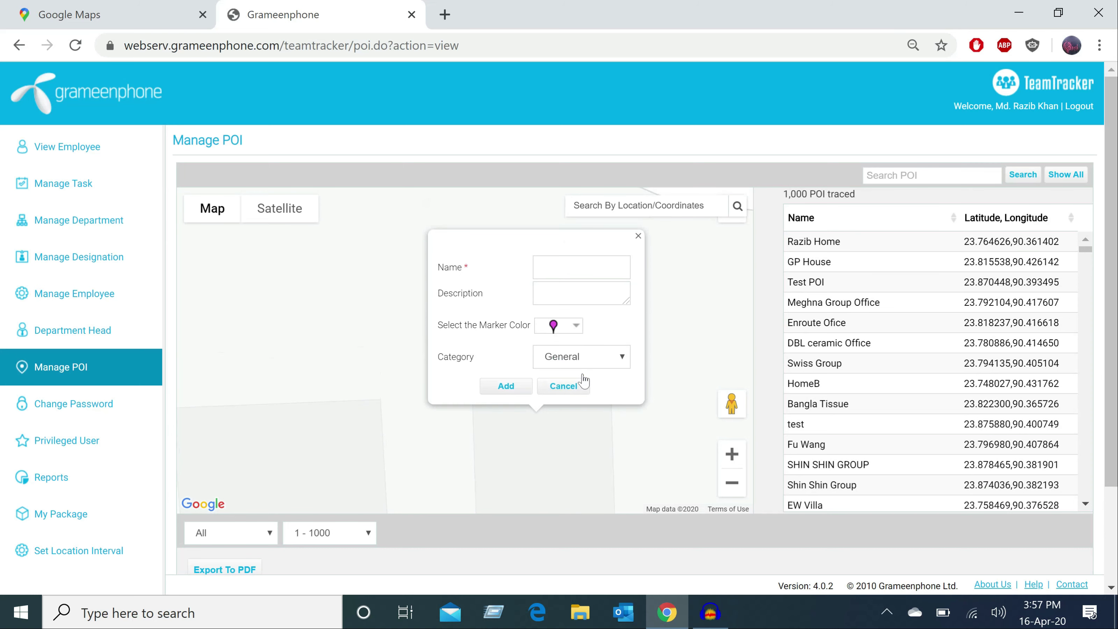
click(564, 263)
click(558, 296)
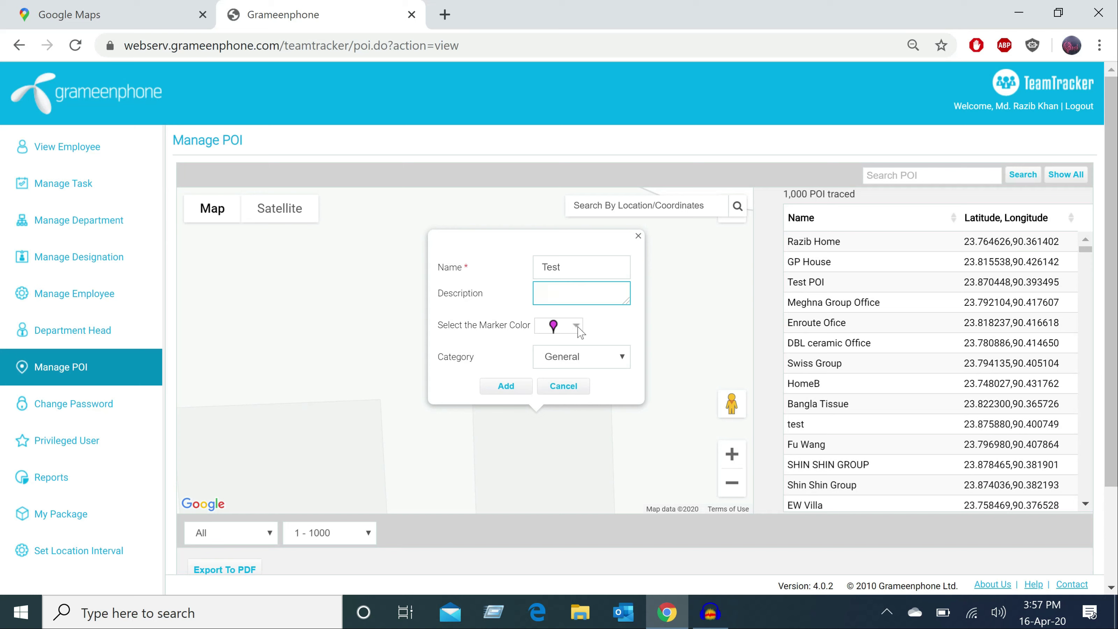
click(577, 326)
click(576, 370)
scroll(576, 358, up, 3)
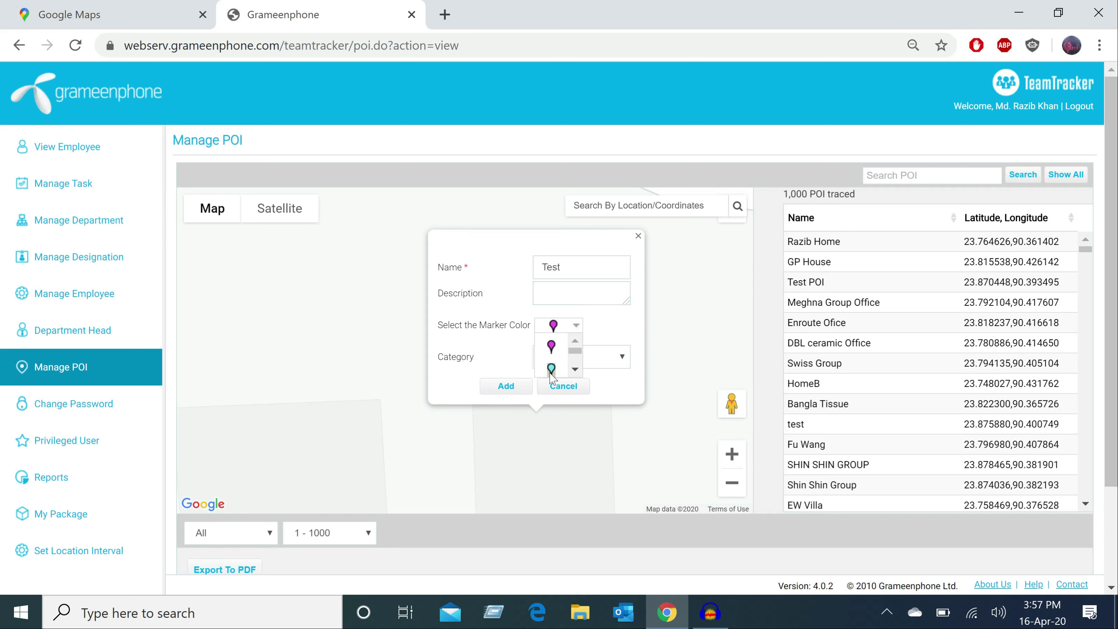
click(550, 369)
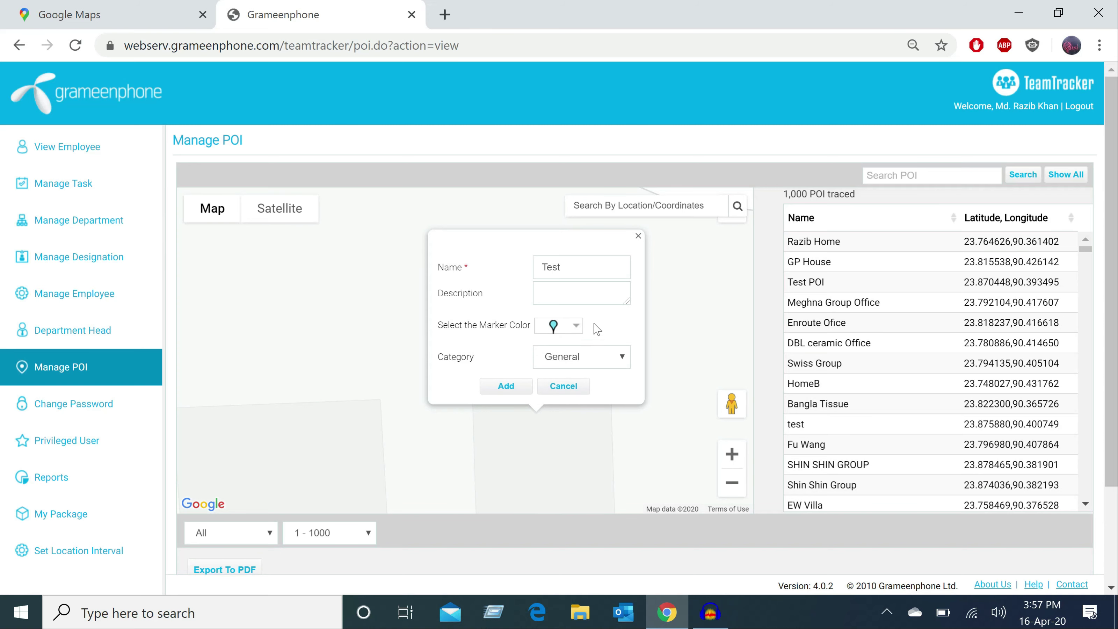
click(504, 389)
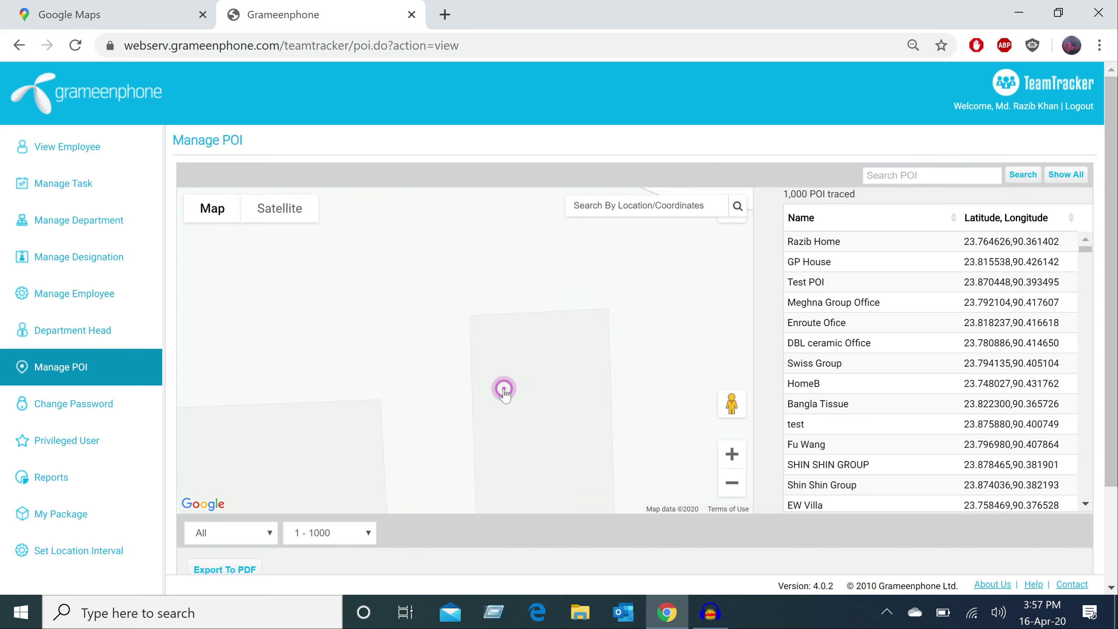
click(566, 319)
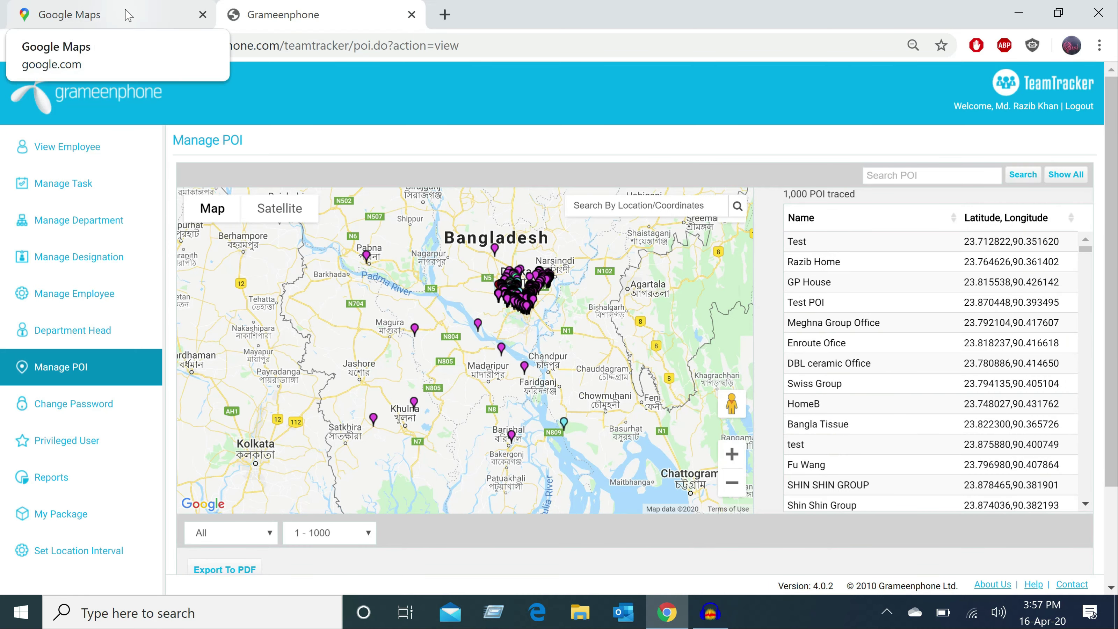
- In Google Maps, zoom into Banani and select the spot's coordinates 23.791765, 90.400747
click(128, 15)
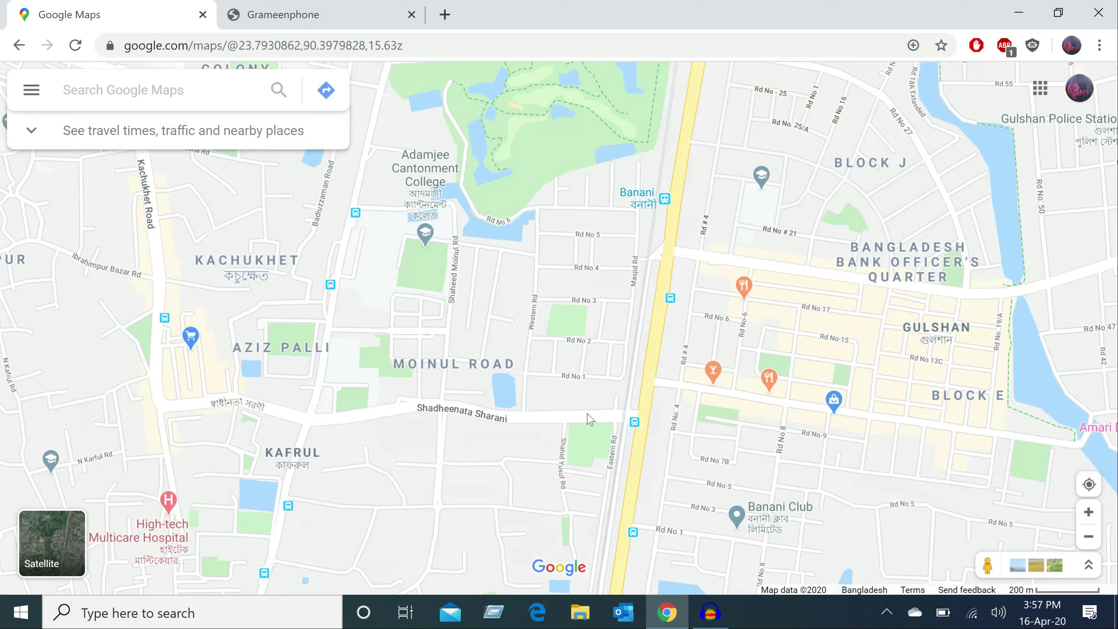
scroll(634, 396, up, 5)
scroll(557, 304, up, 5)
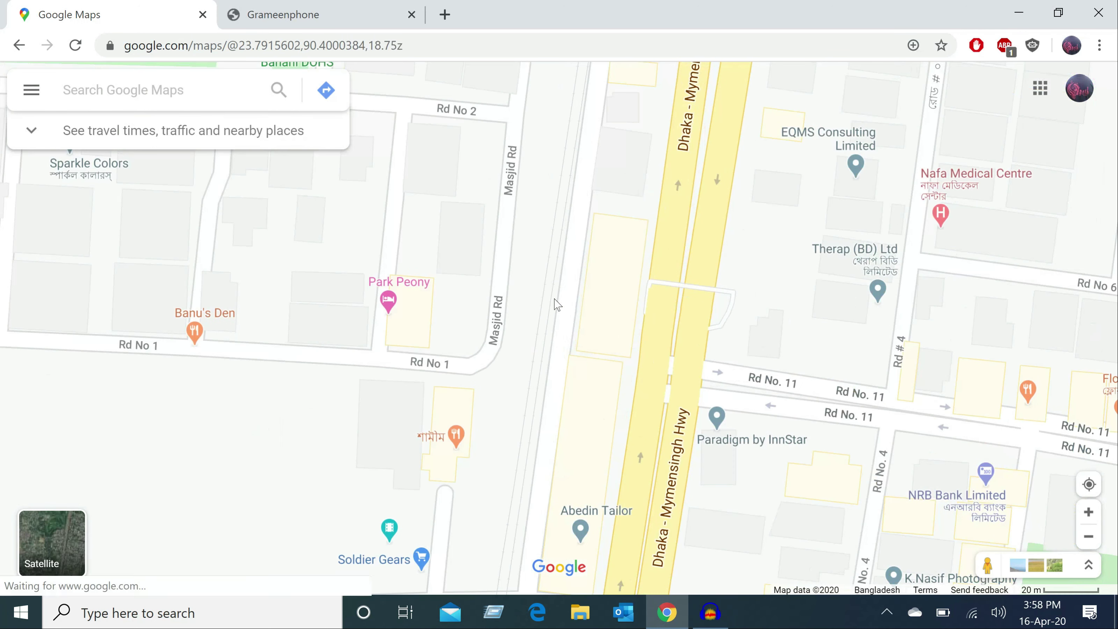
click(756, 274)
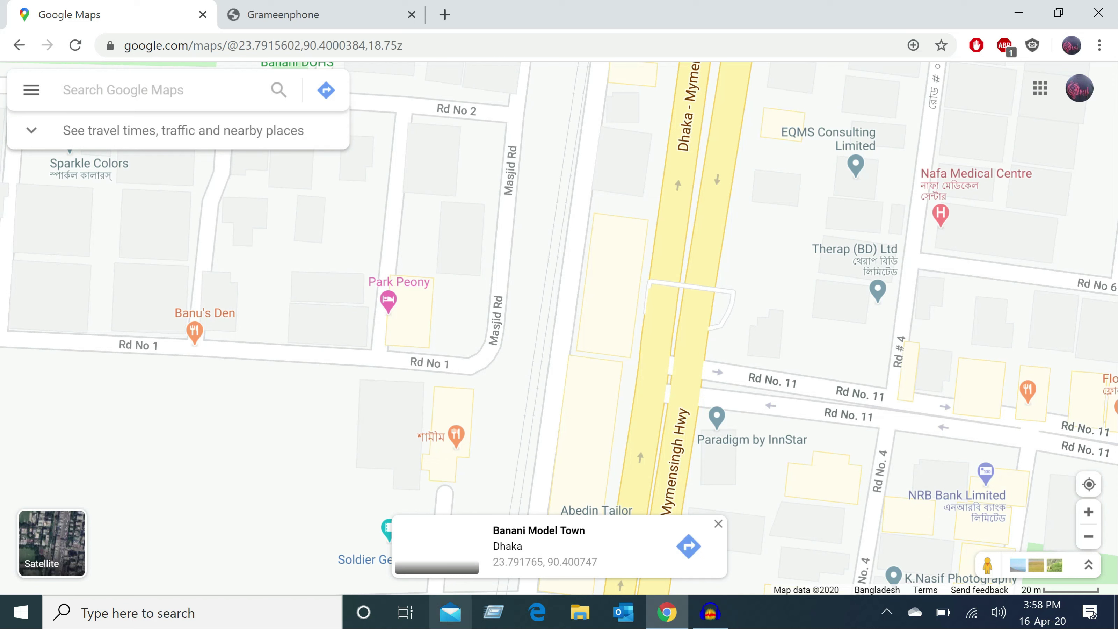
mouse_move(488, 556)
mouse_down()
mouse_move(528, 575)
mouse_move(607, 581)
mouse_up()
key(ctrl+c)
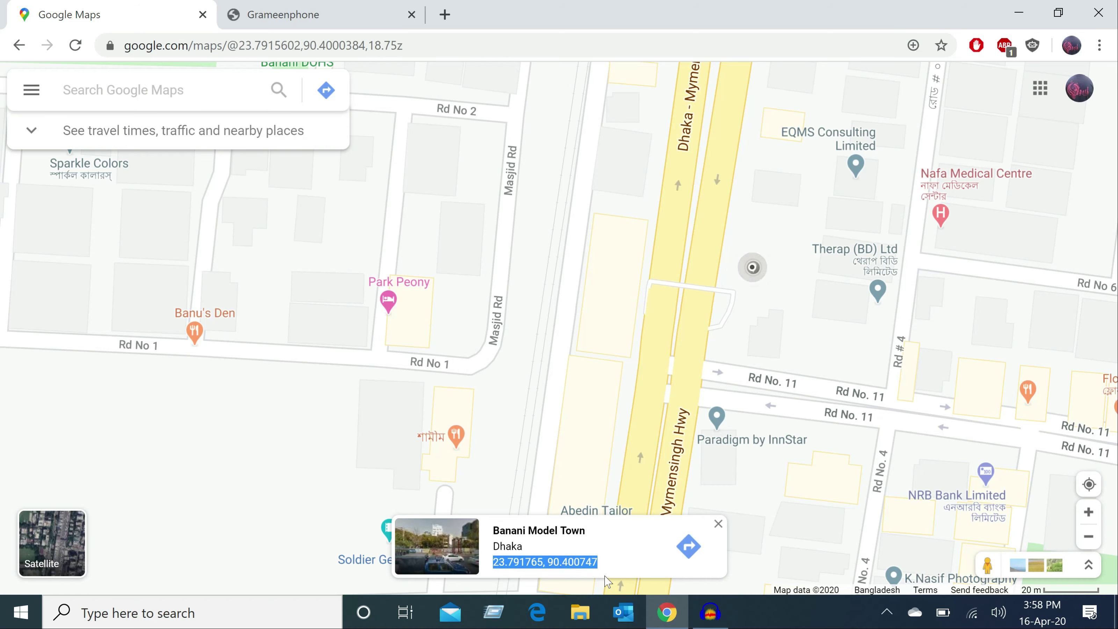
- Search the POI map for the pasted coordinates 23.791765, 90.400747
click(289, 13)
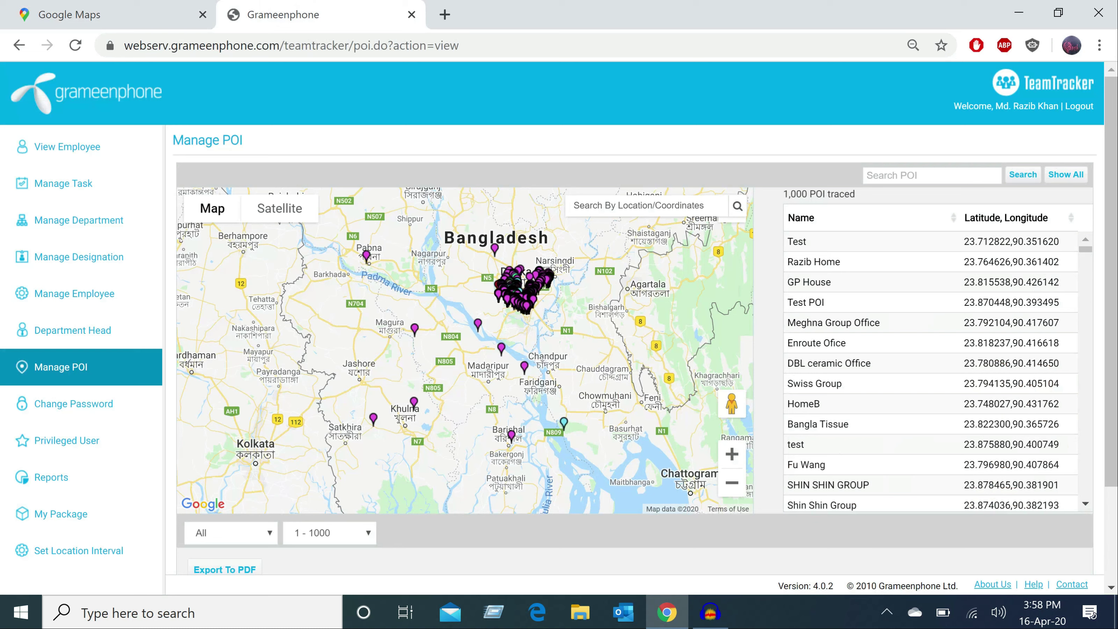
click(631, 205)
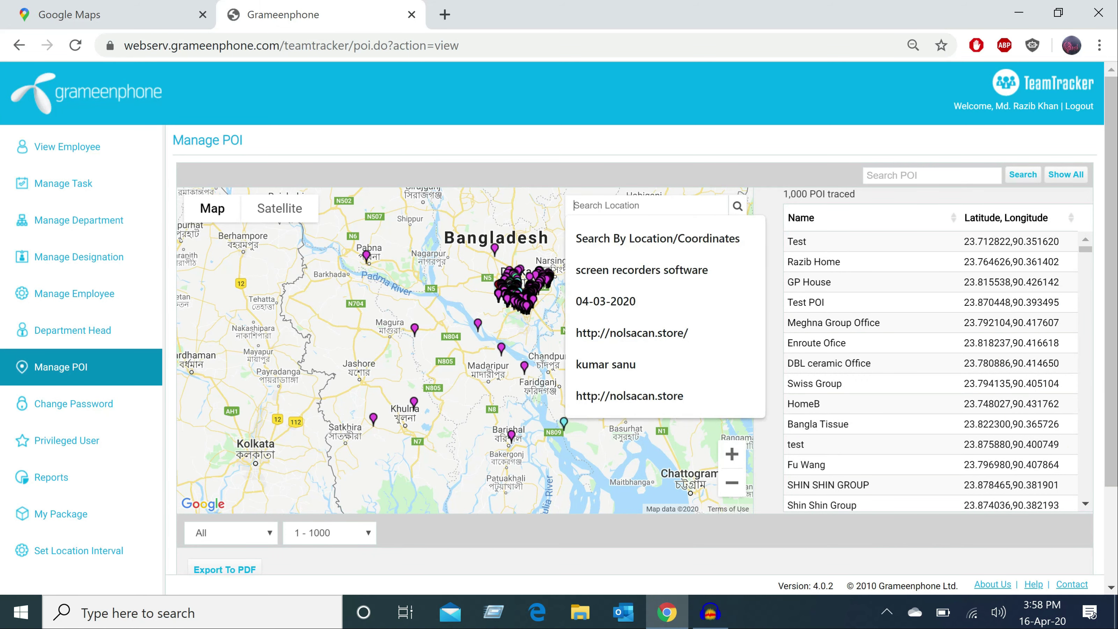
key(ctrl+v)
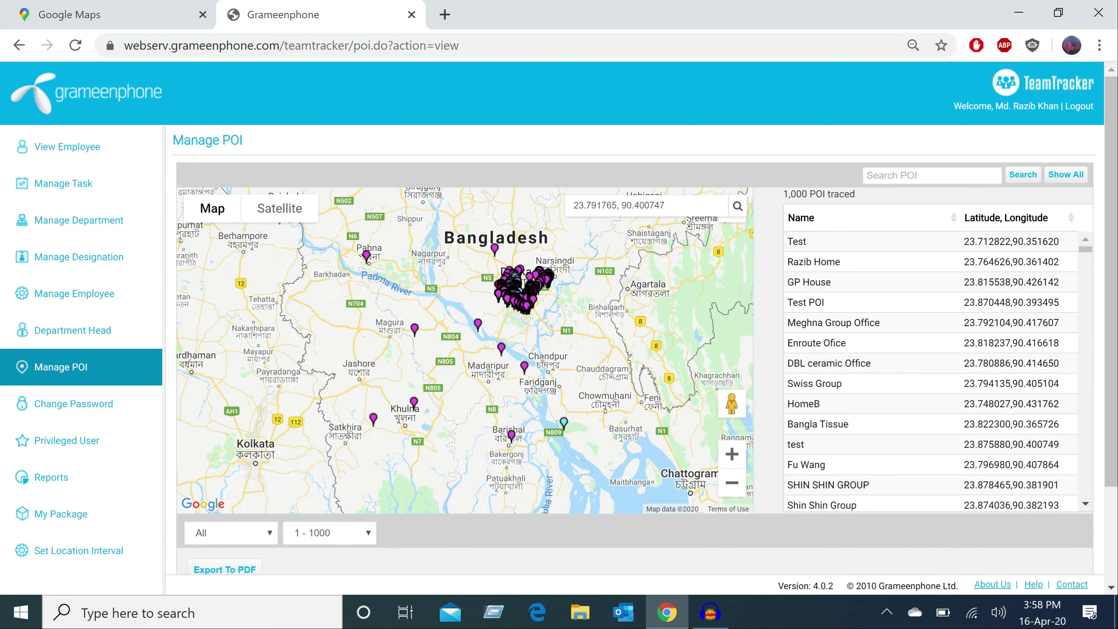
click(738, 207)
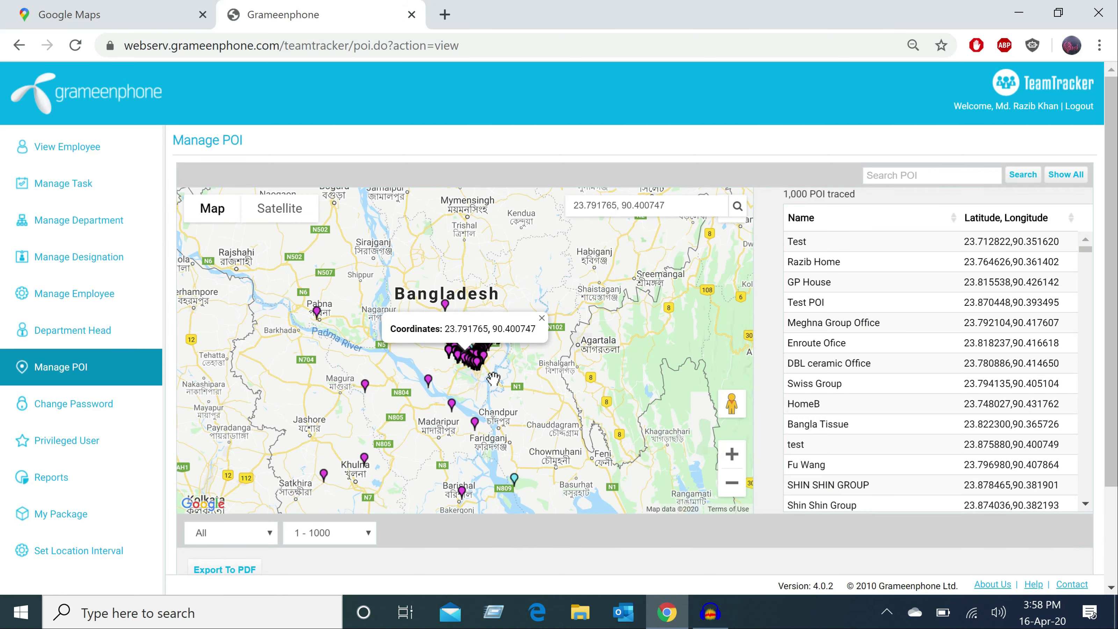
- Zoom the map in on the located point to building-level detail
click(731, 453)
click(732, 453)
click(732, 454)
click(731, 454)
click(732, 455)
click(732, 454)
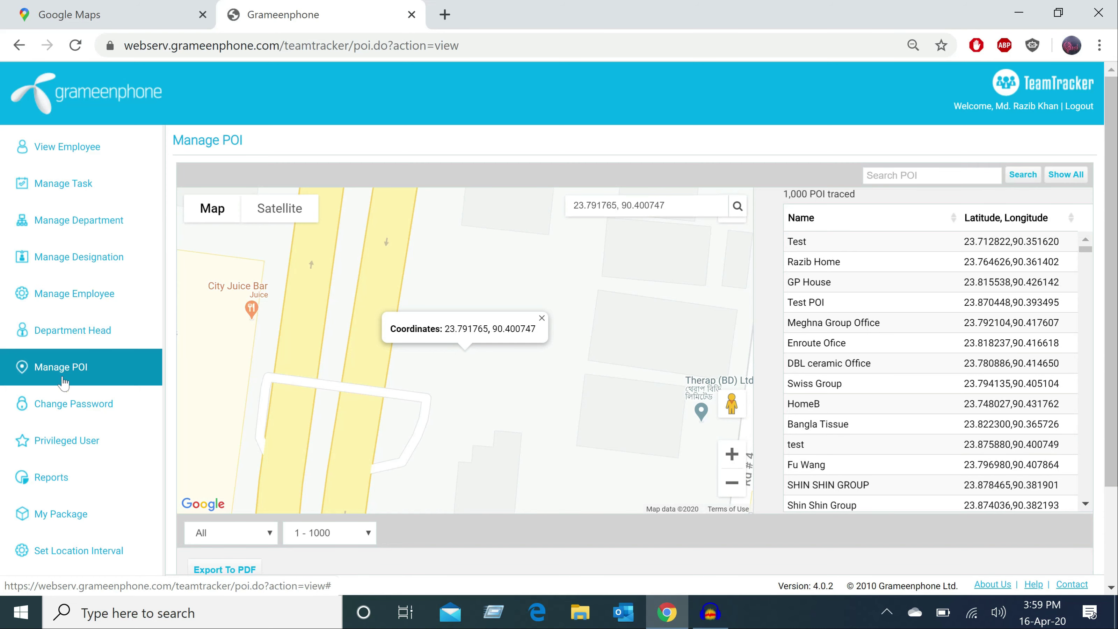
- In Change Password, enter the current password and type the new password twice
click(67, 412)
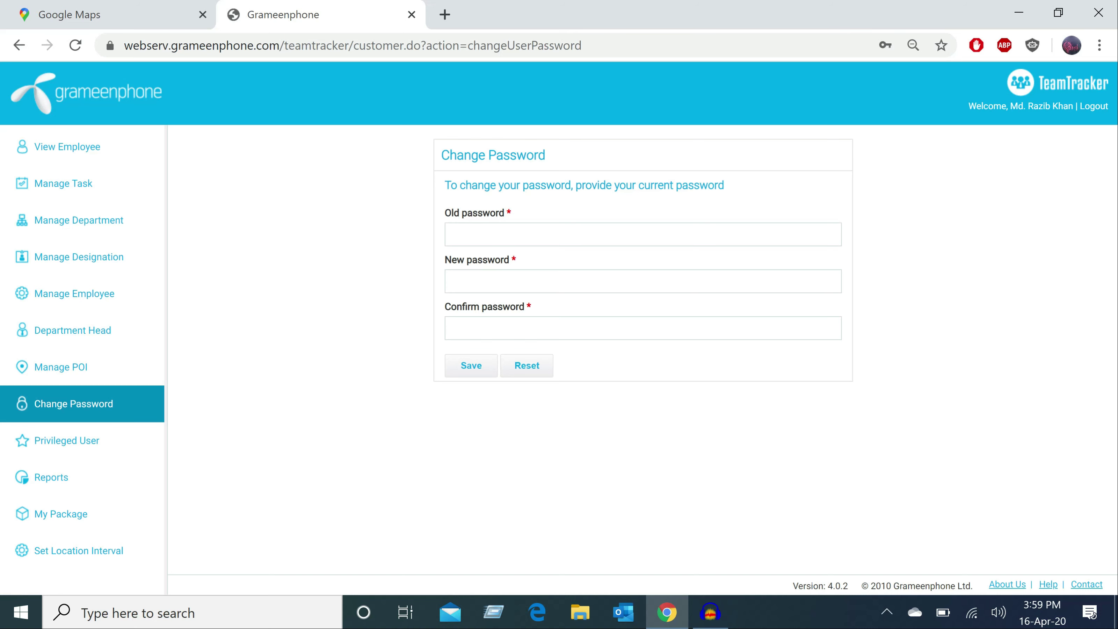
click(461, 226)
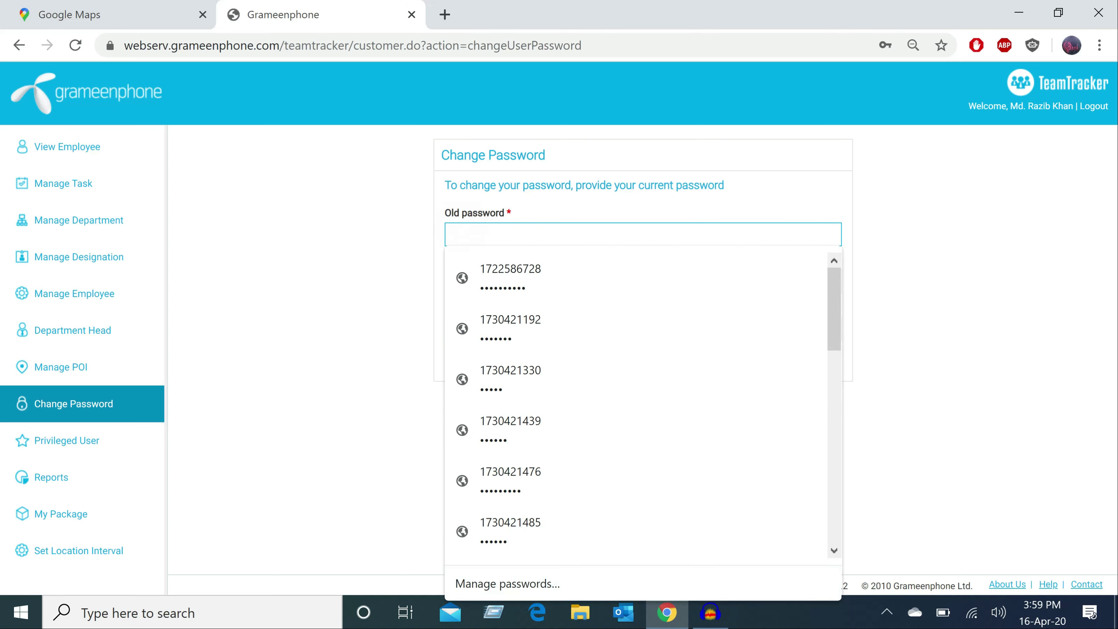
text(••)
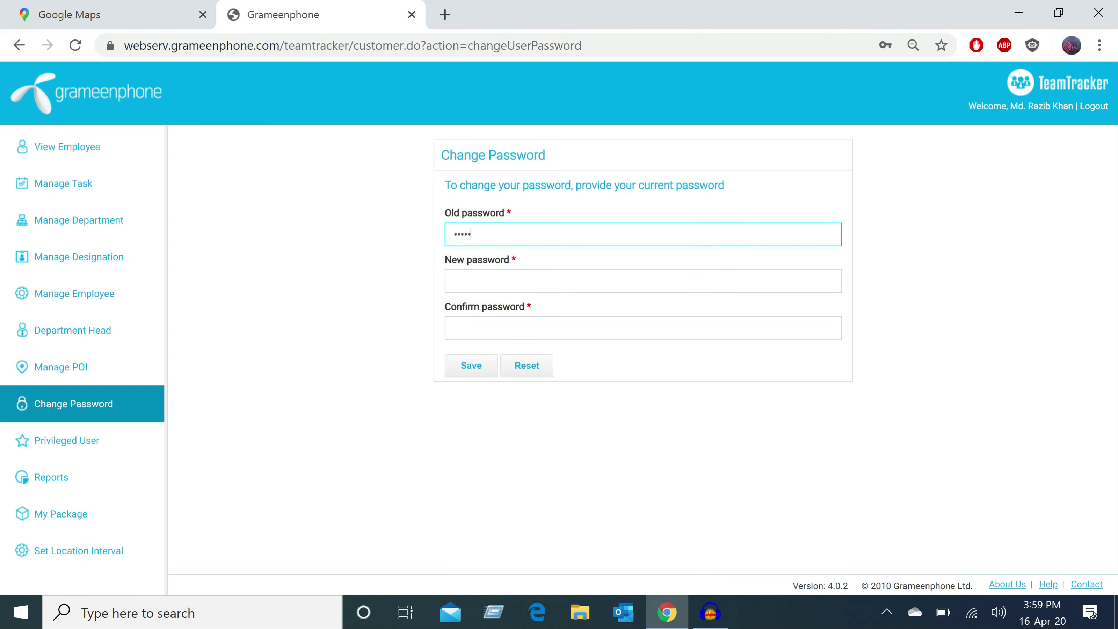
click(462, 282)
text(••••••)
click(352, 293)
click(481, 323)
text(••••)
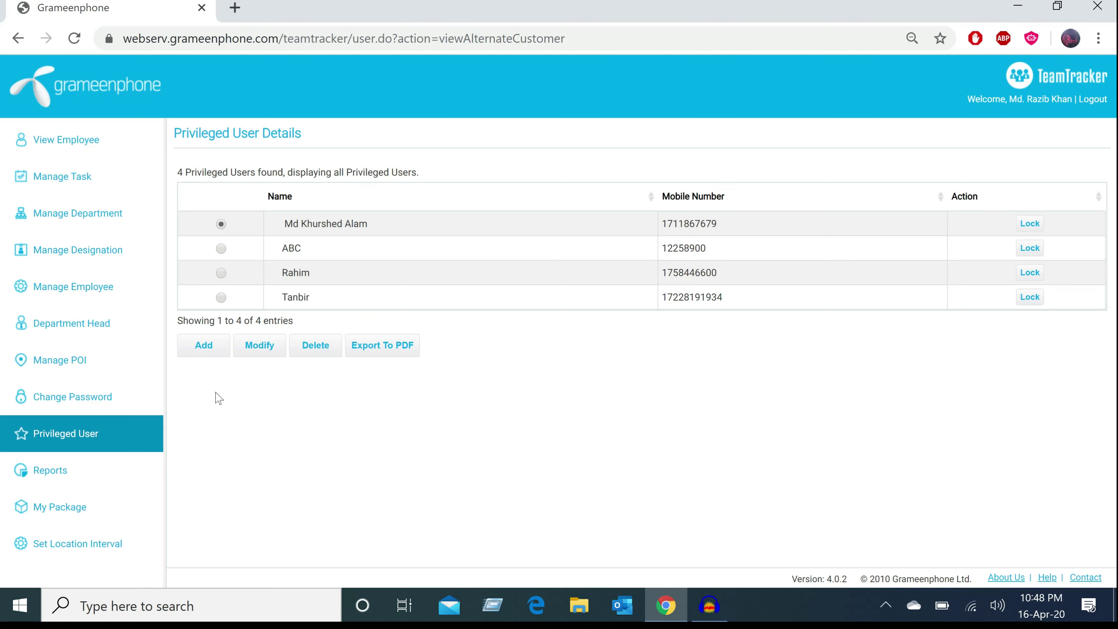
- Add a privileged user with the person's name and mobile number and save it
click(203, 348)
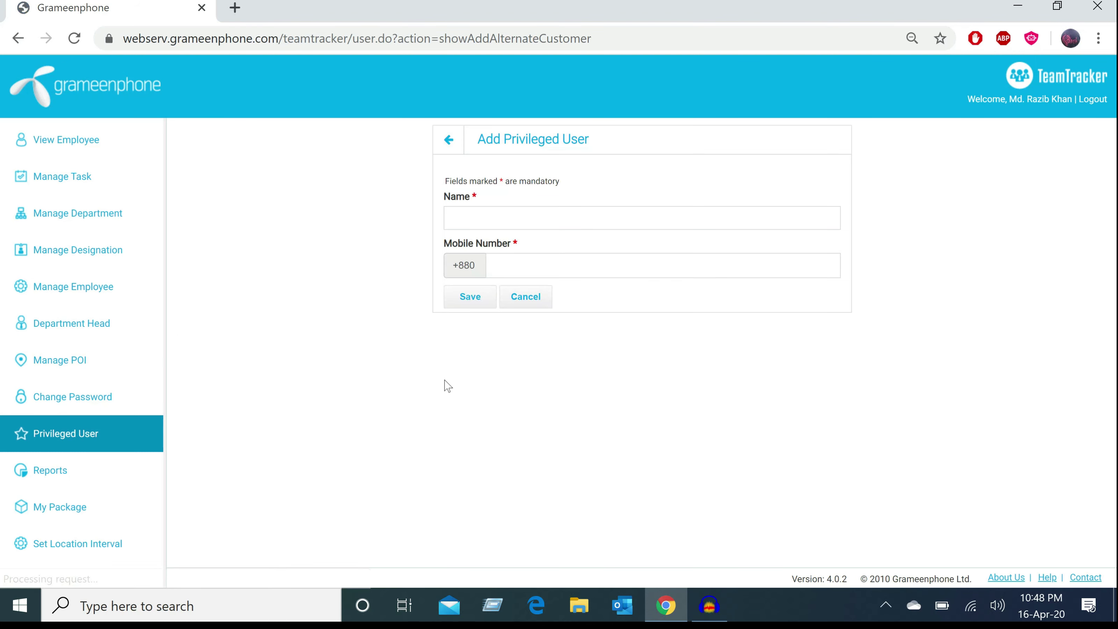
click(473, 223)
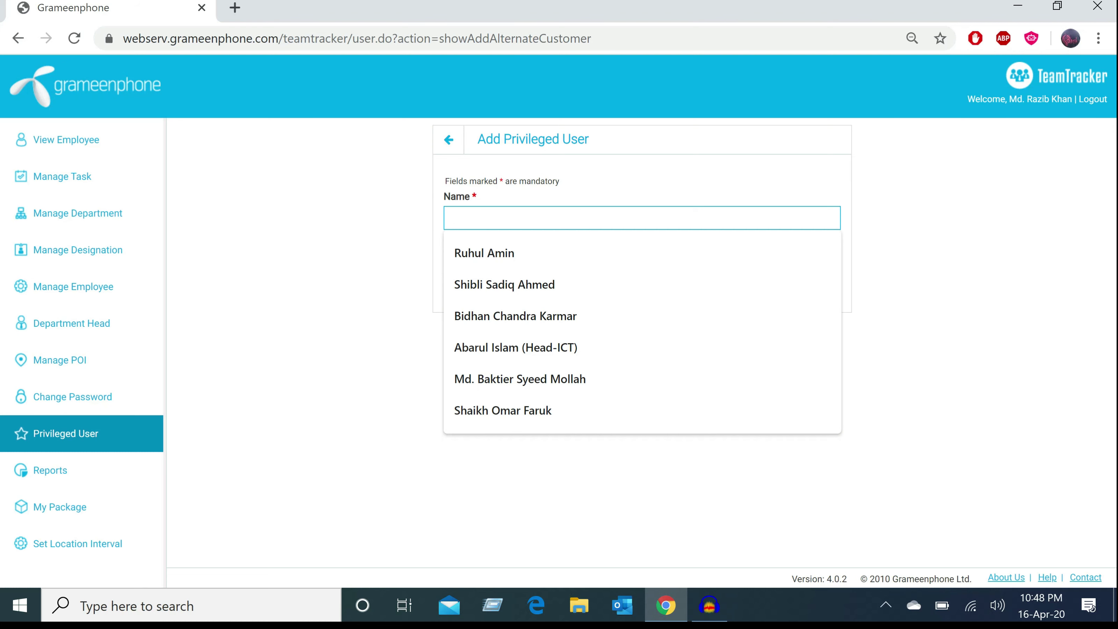
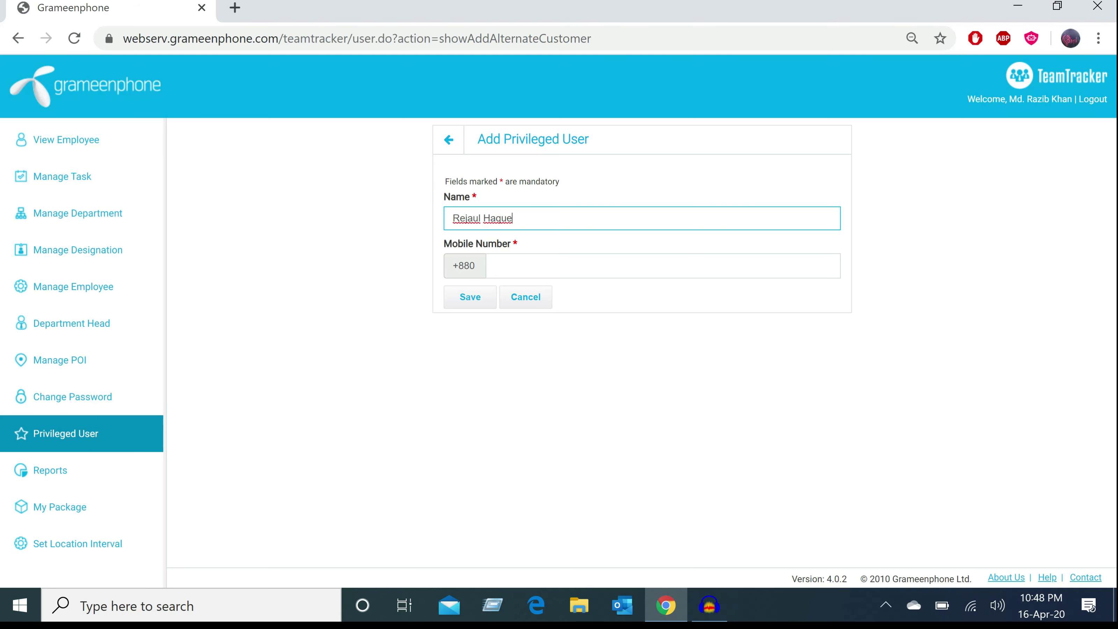
click(511, 260)
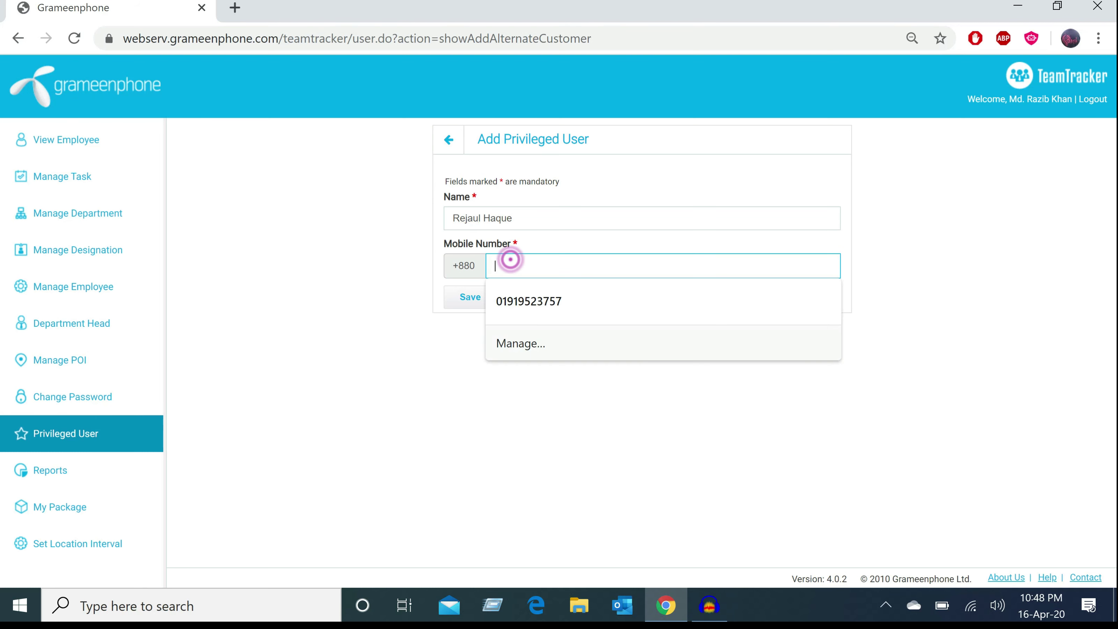
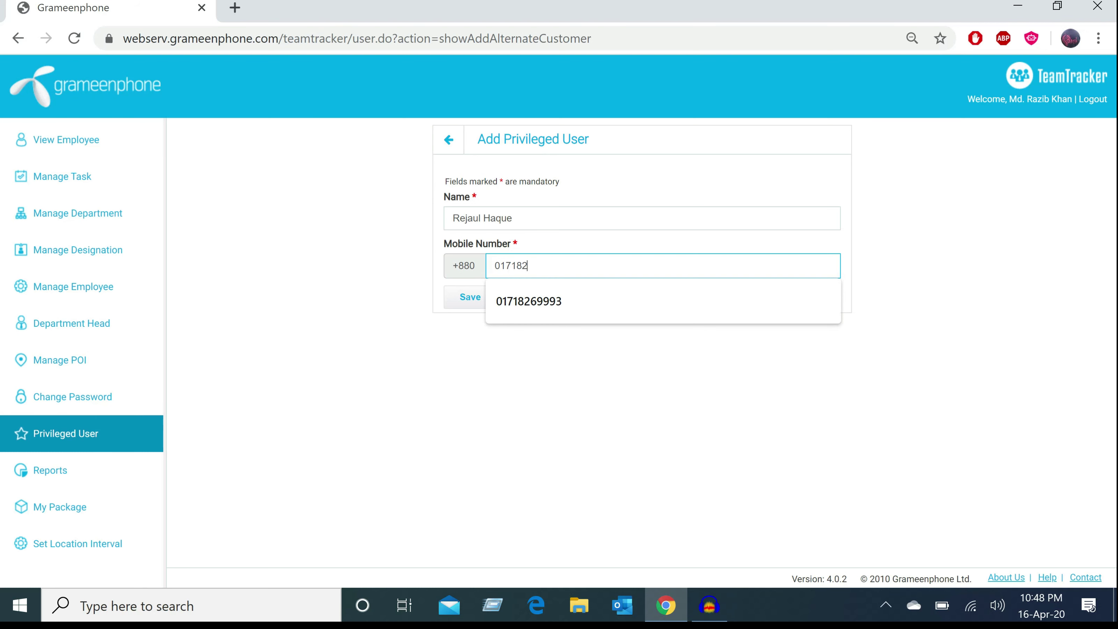
click(474, 300)
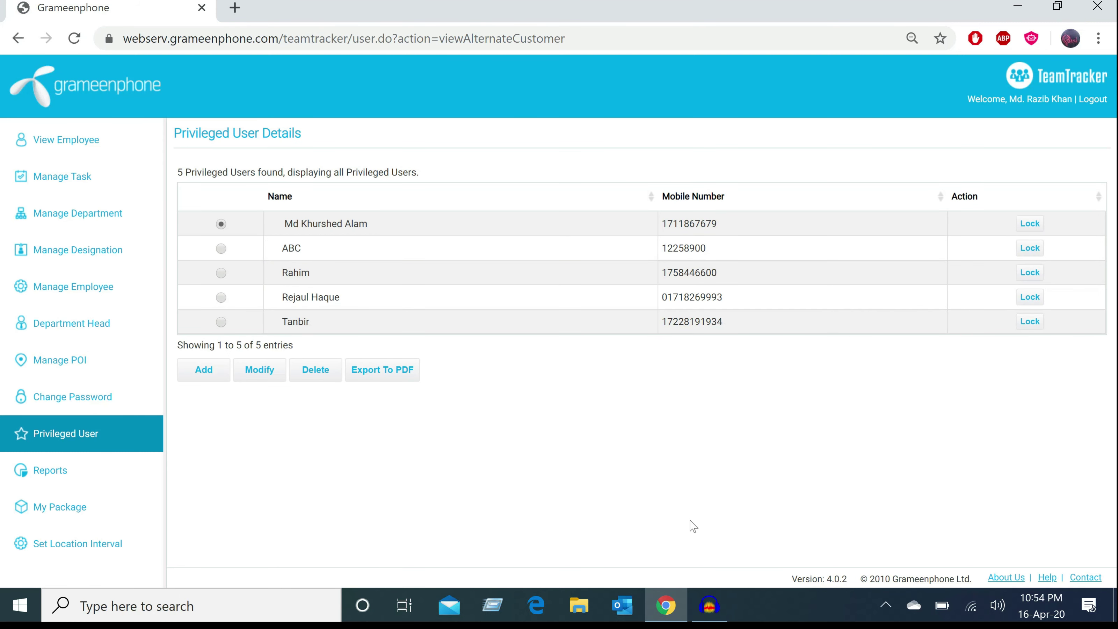
- Open Reports and scroll through the seven report cards
click(49, 469)
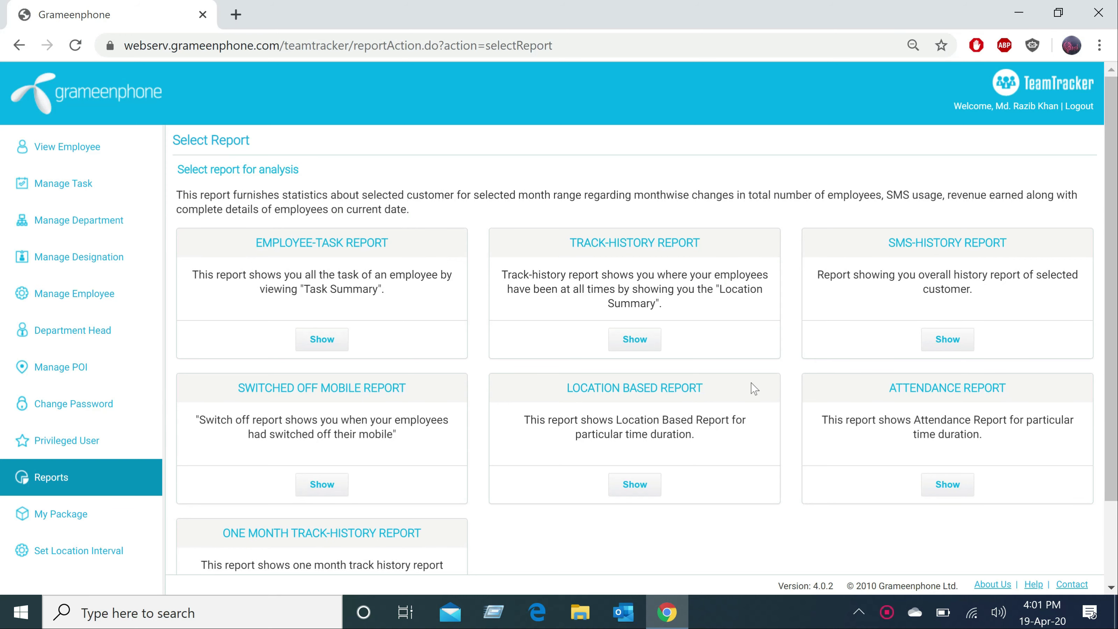
scroll(634, 538, down, 2)
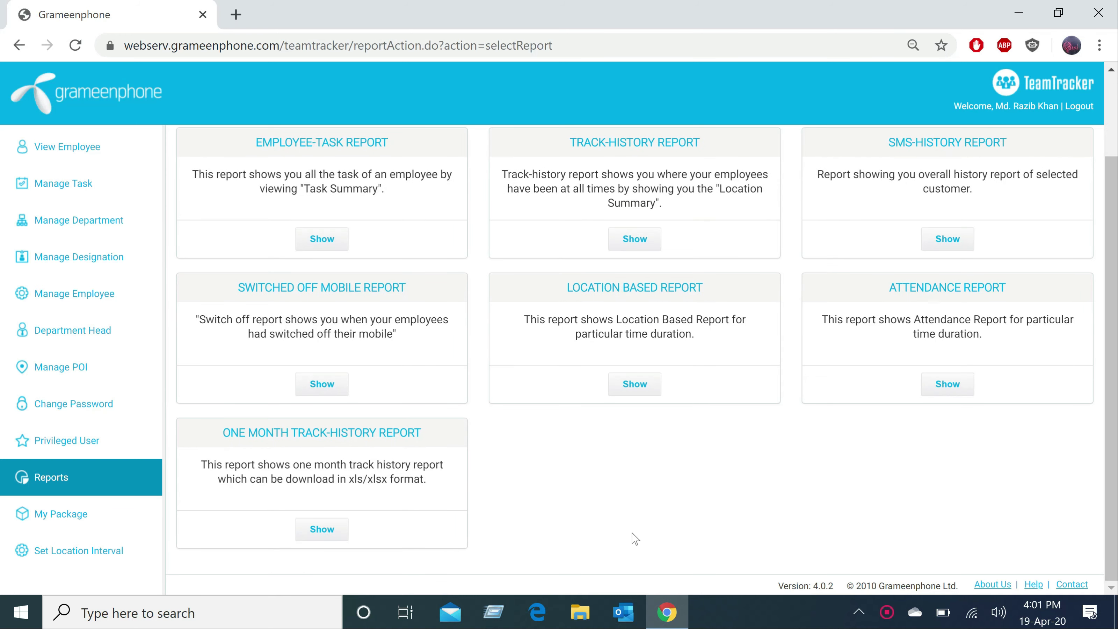
scroll(634, 538, up, 2)
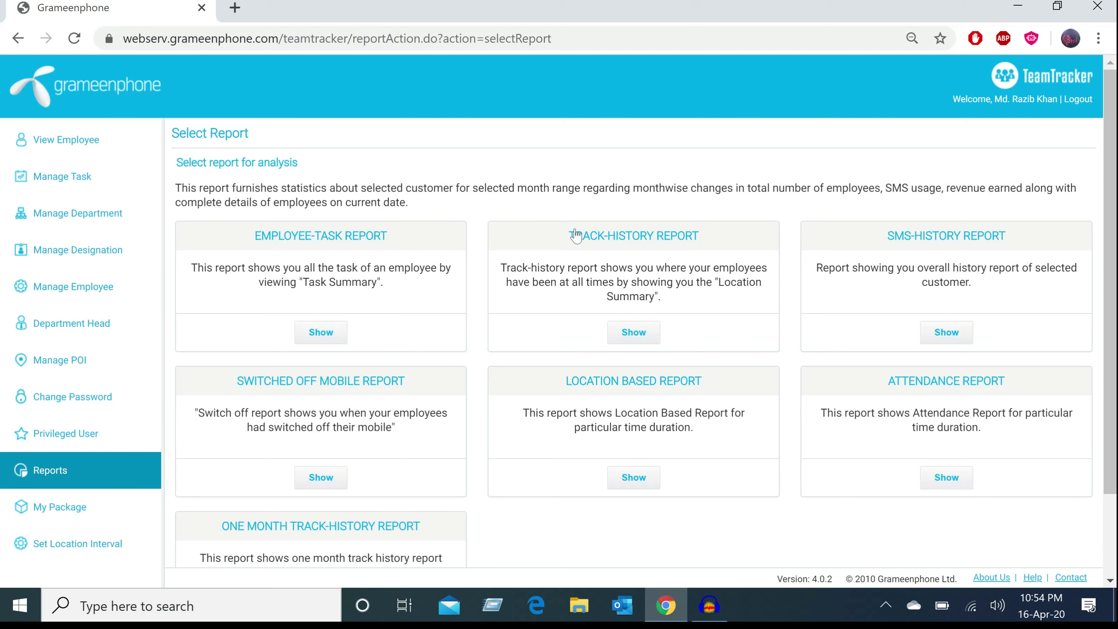
drag(564, 236, 708, 247)
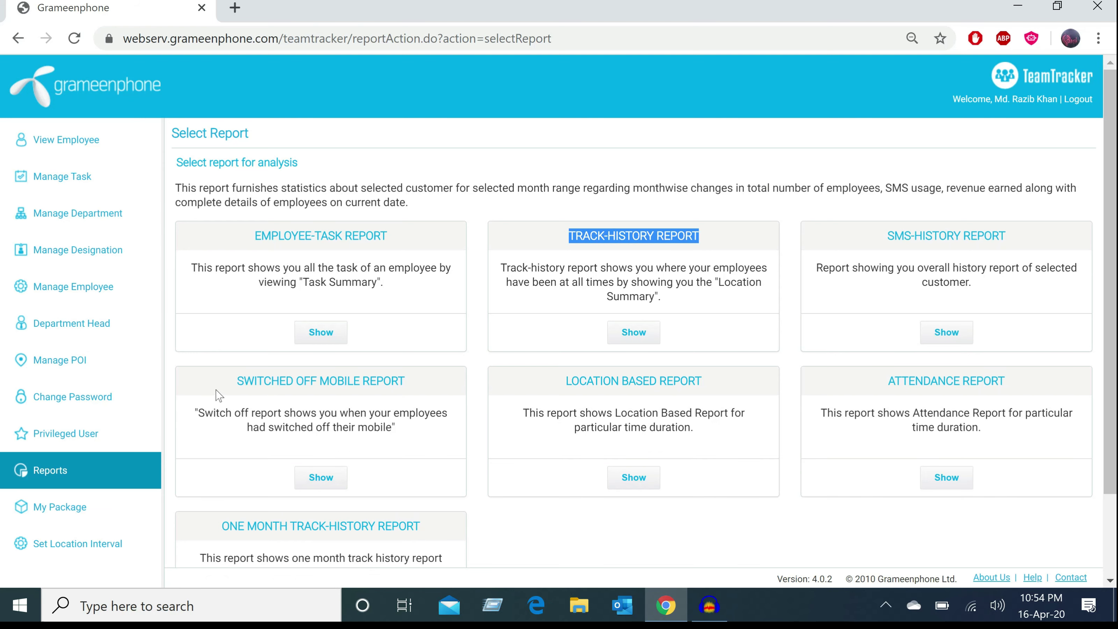
drag(232, 381, 428, 388)
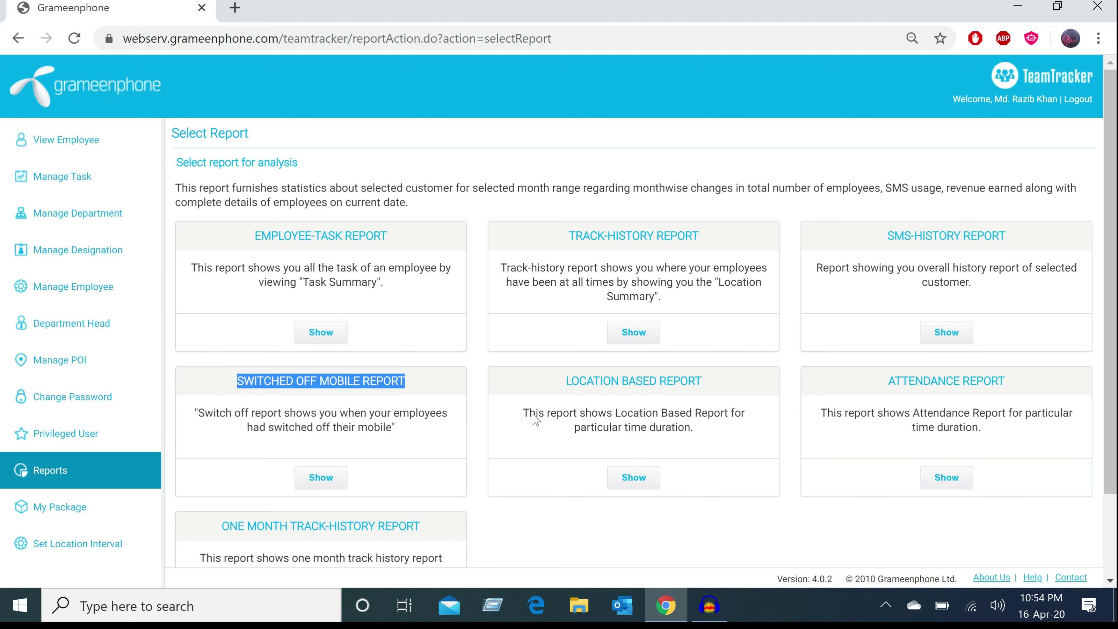
click(562, 385)
drag(562, 385, 707, 395)
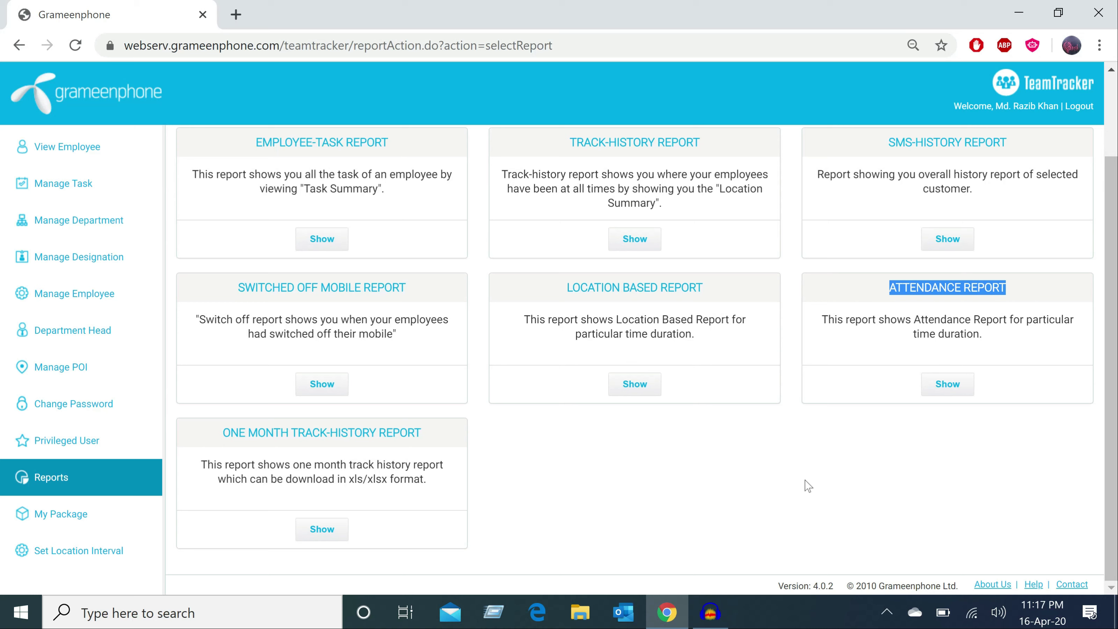
click(804, 480)
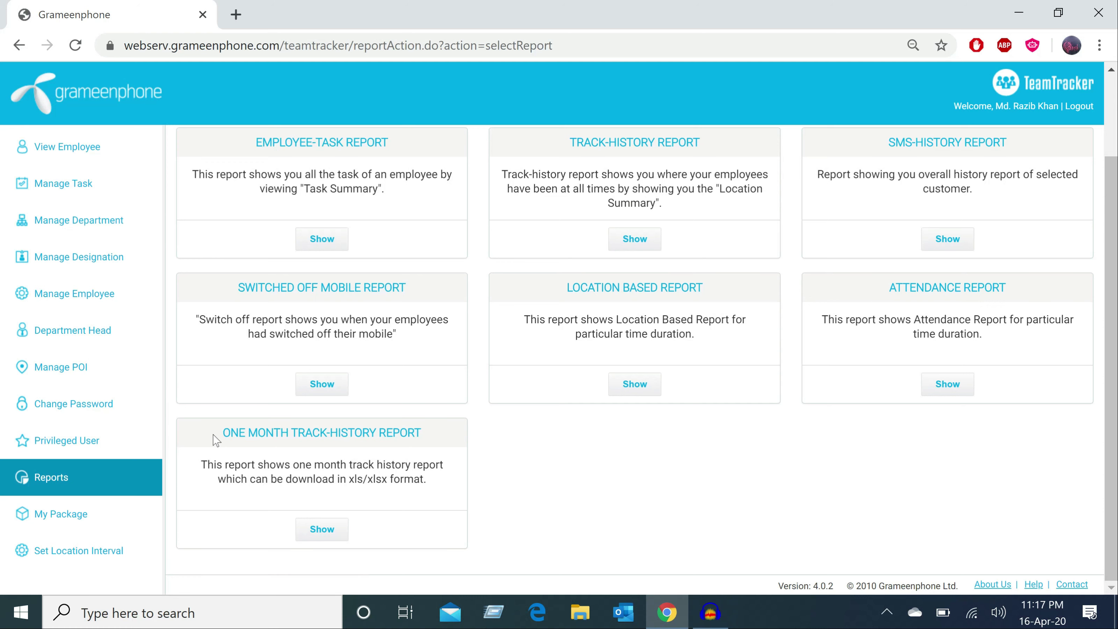
drag(222, 433, 421, 433)
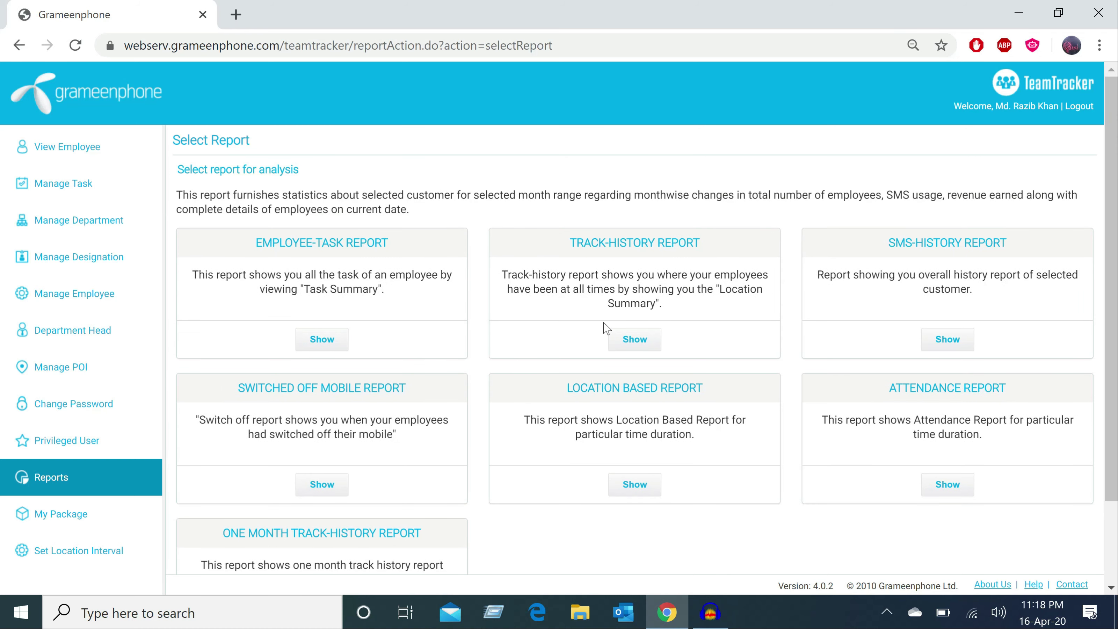
- Set the Track-History Report to All departments, start month Mar, end minute 59, and export to Excel
click(633, 348)
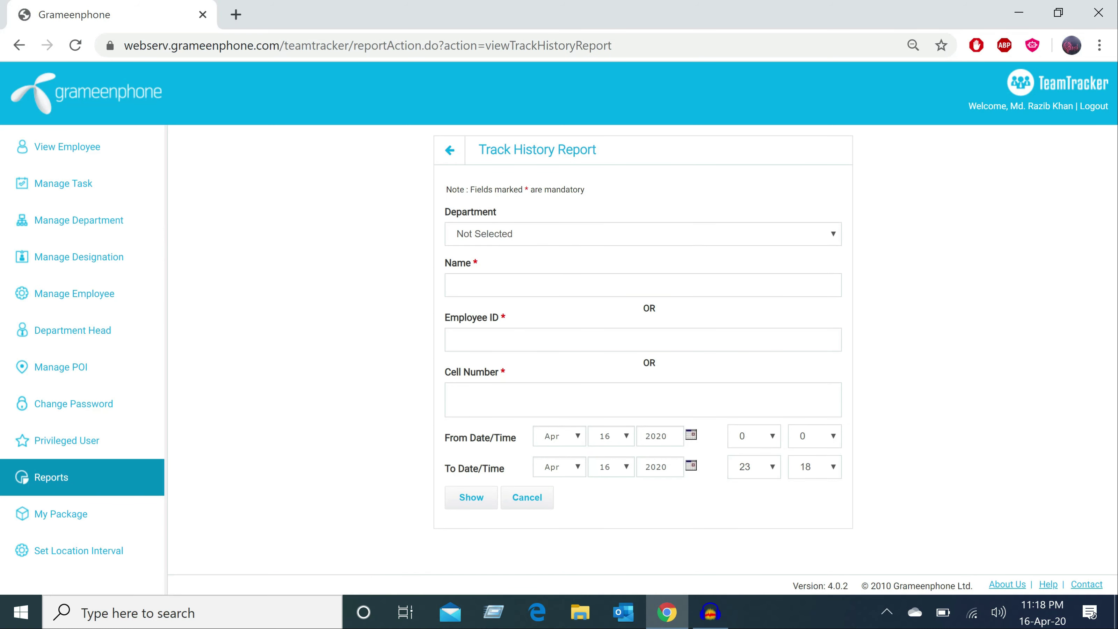
click(567, 235)
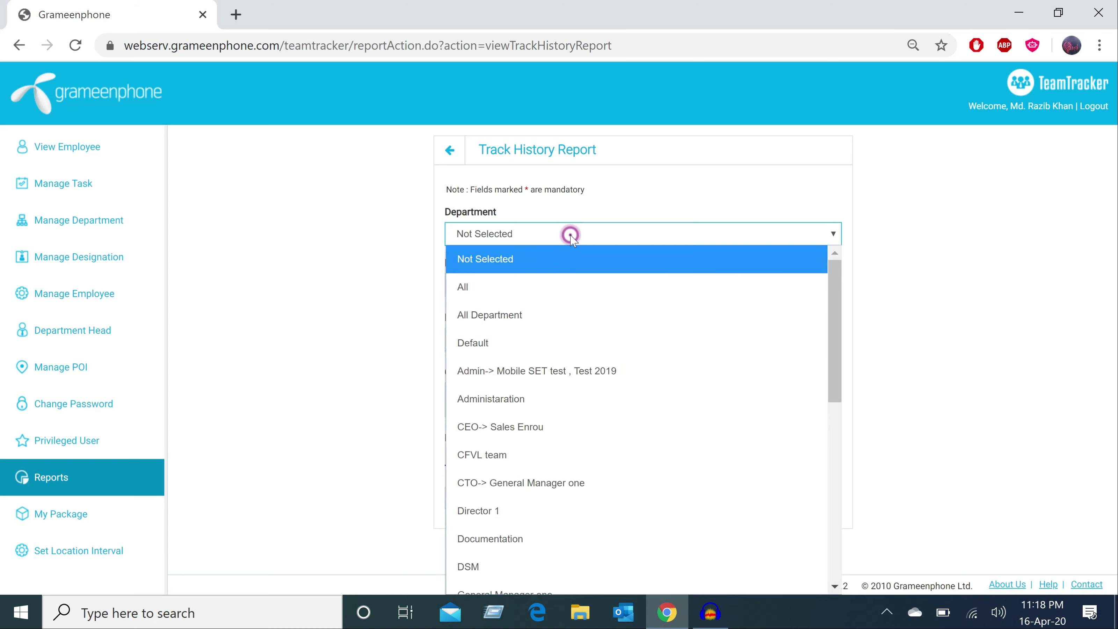
click(508, 289)
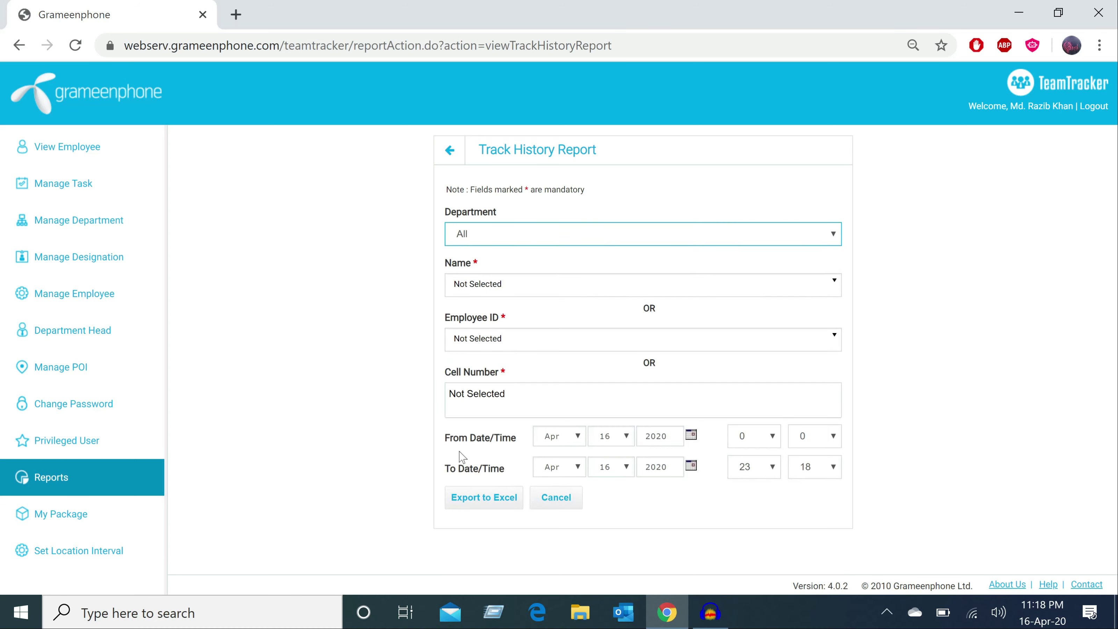
click(578, 436)
click(568, 161)
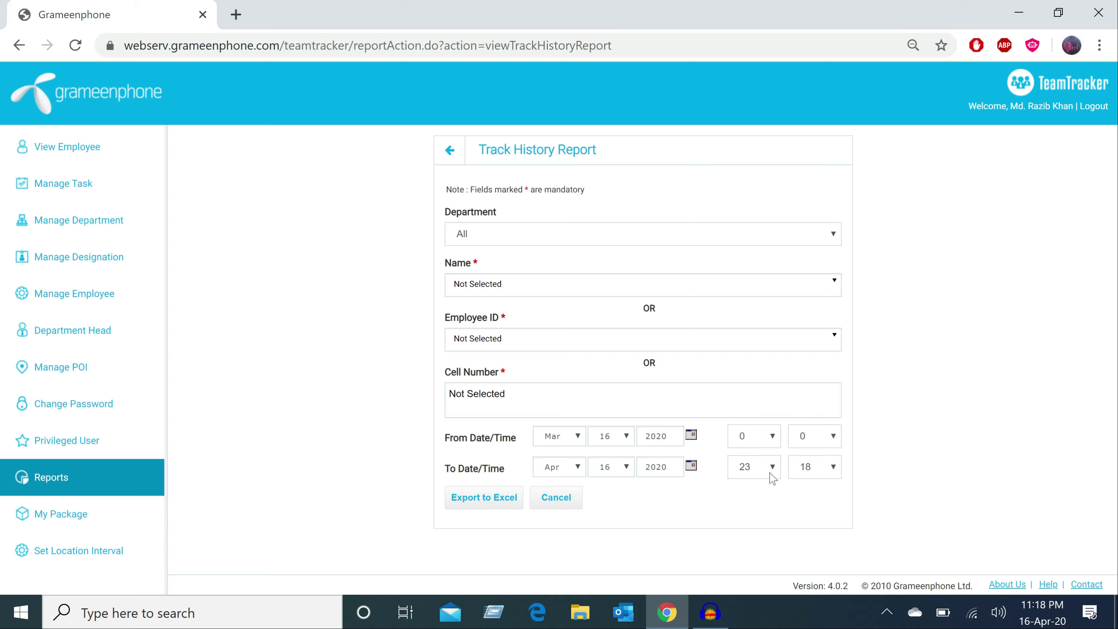
click(833, 467)
scroll(809, 441, down, 15)
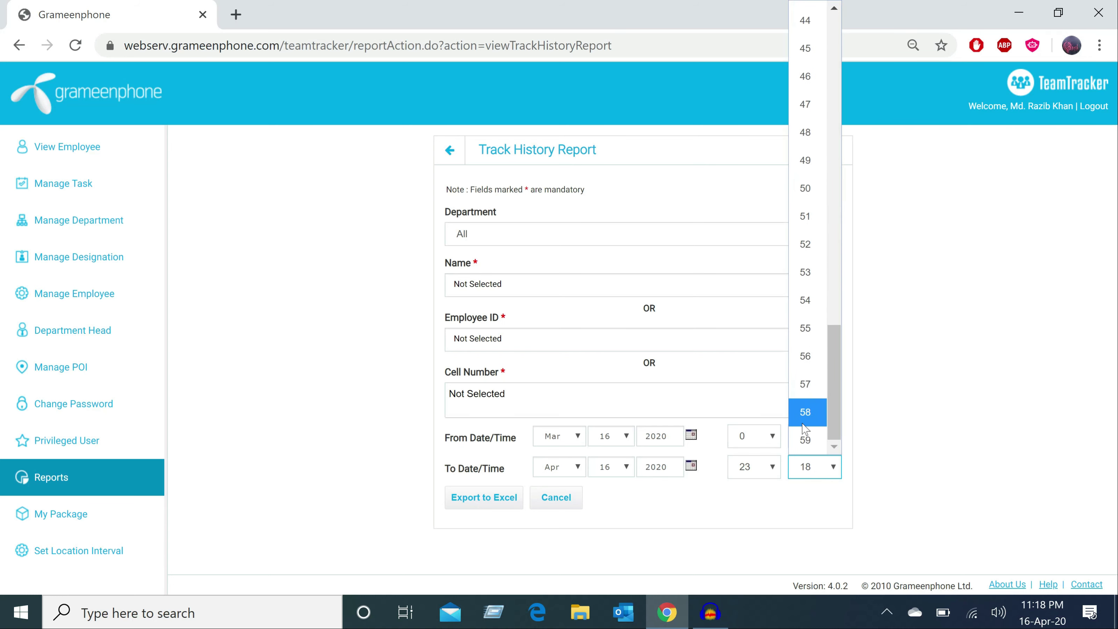
click(809, 440)
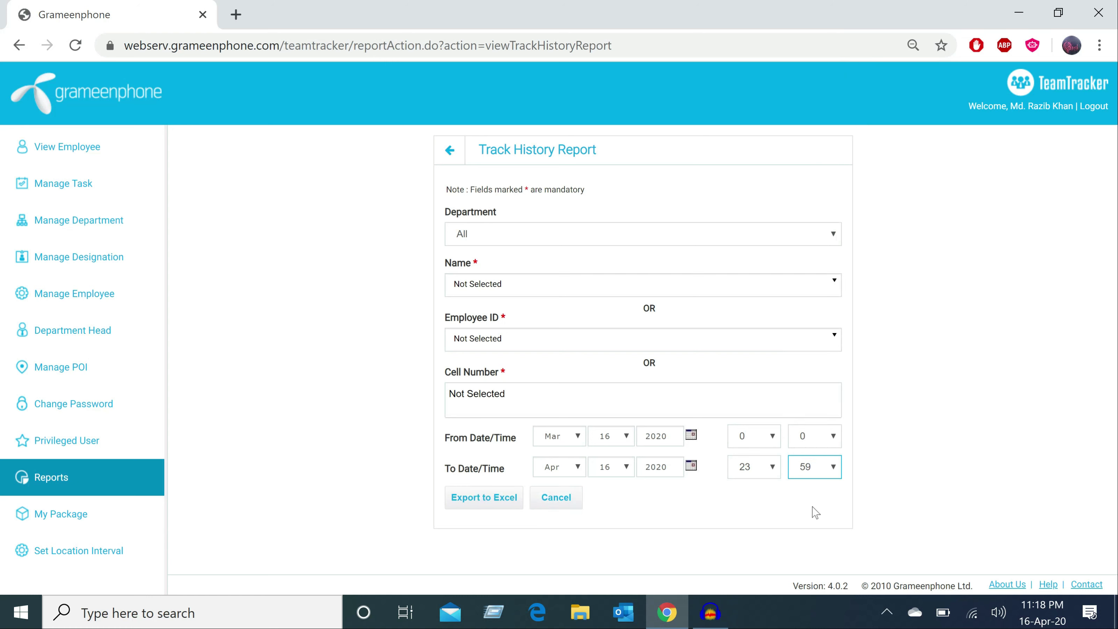
click(491, 500)
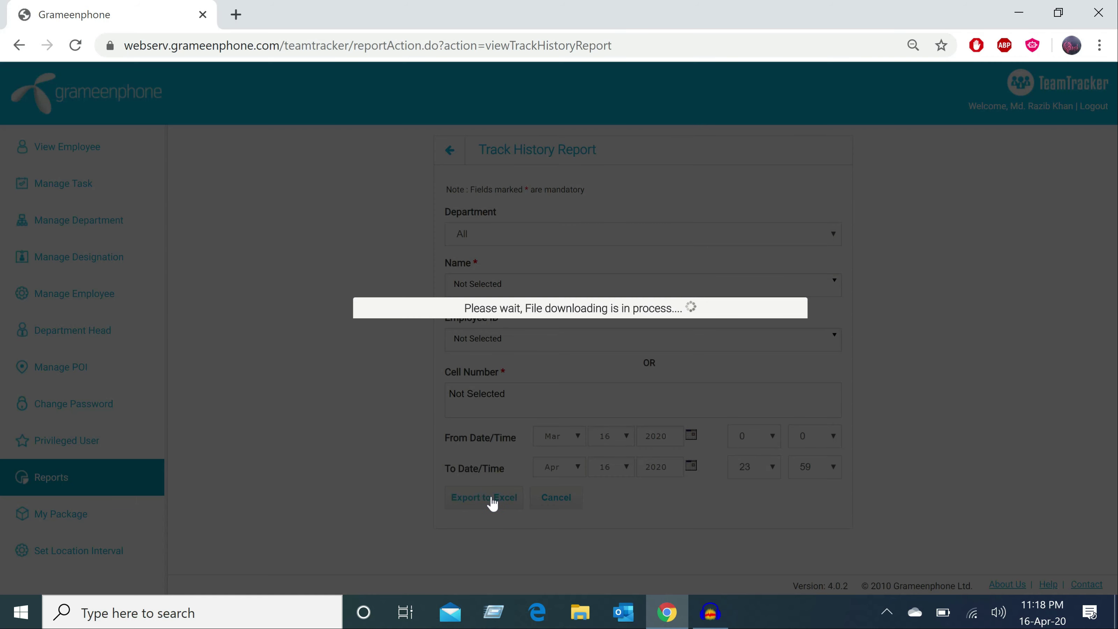